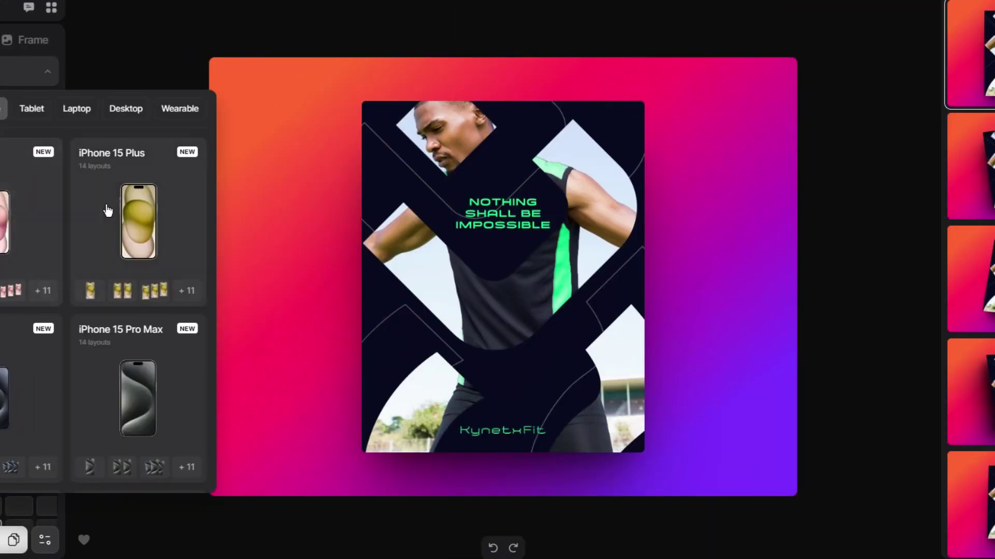
Preview two-iPhone and three-angled-phone layouts, 9:16 and 3:2 frames, and a mint background
click(106, 204)
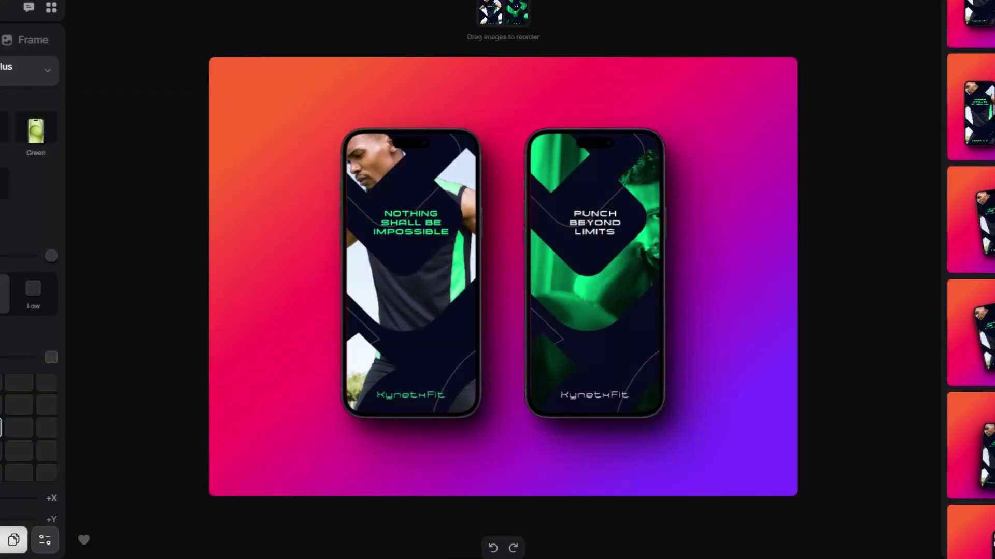
click(970, 332)
click(28, 72)
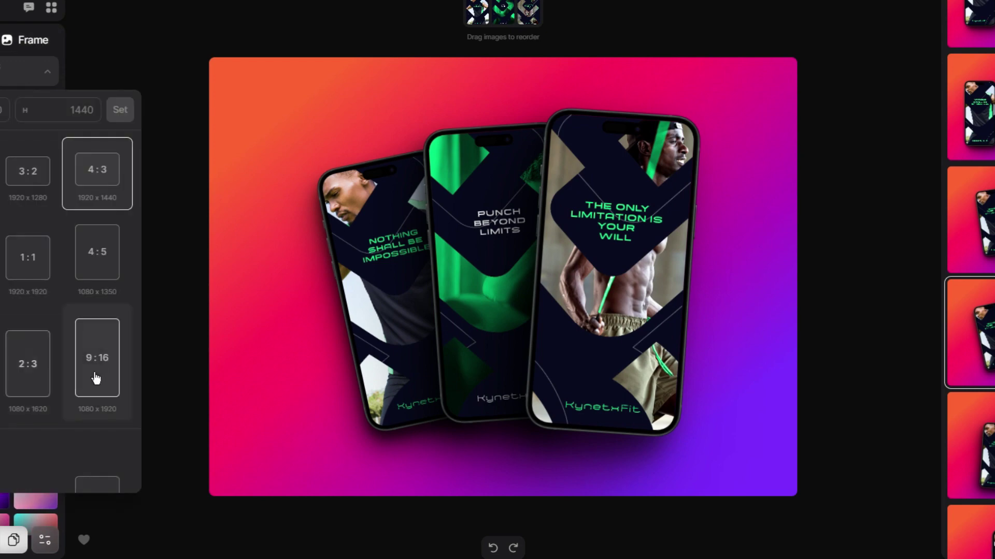
click(96, 378)
click(28, 171)
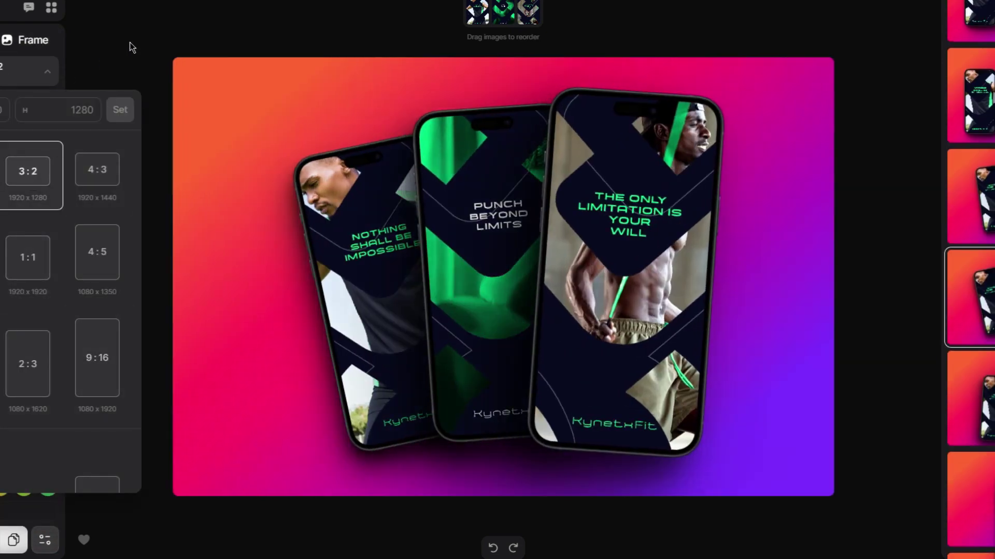
click(130, 42)
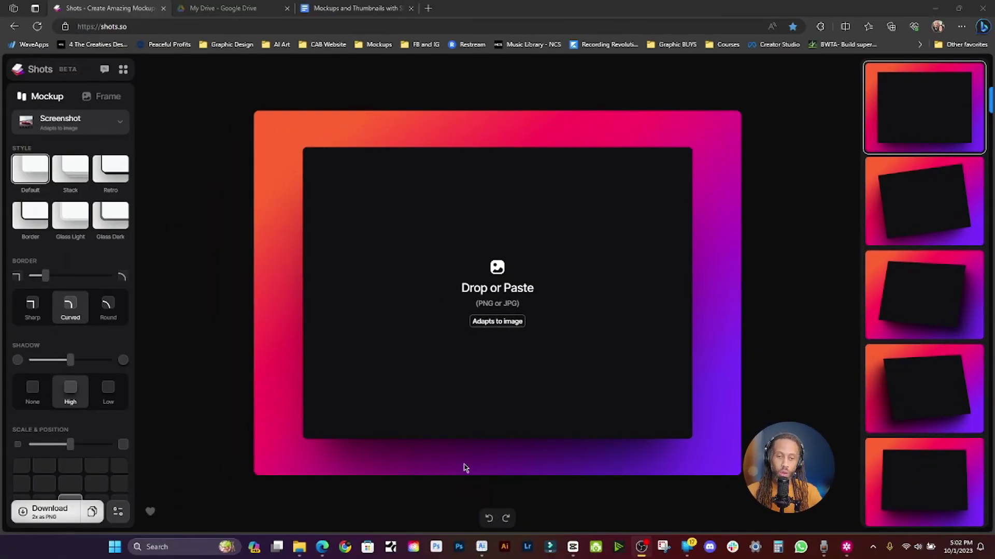
click(322, 546)
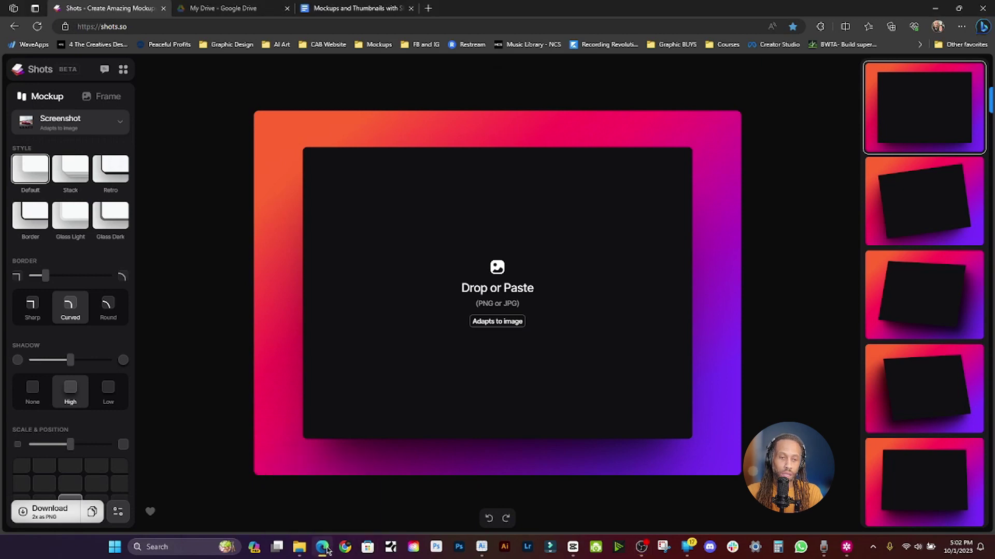
click(156, 27)
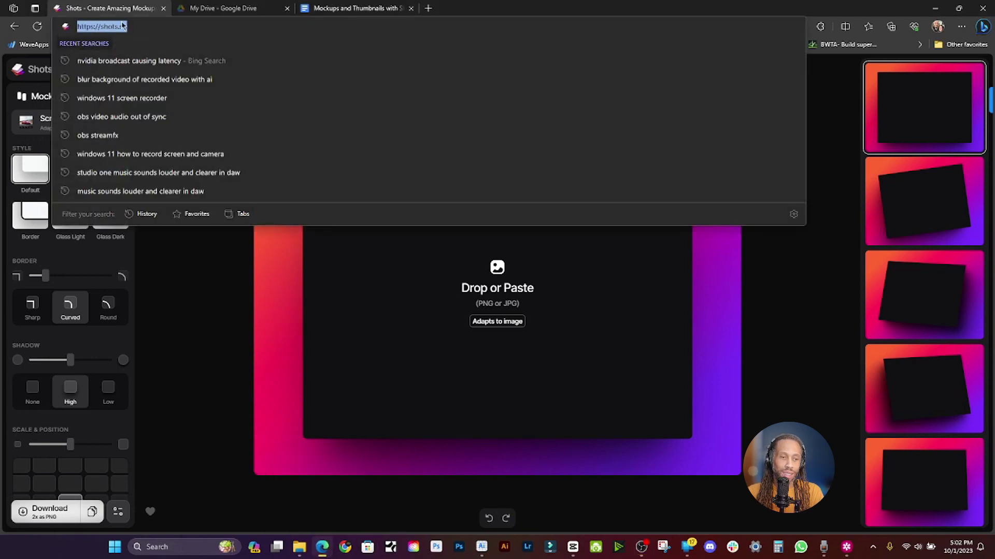
click(177, 24)
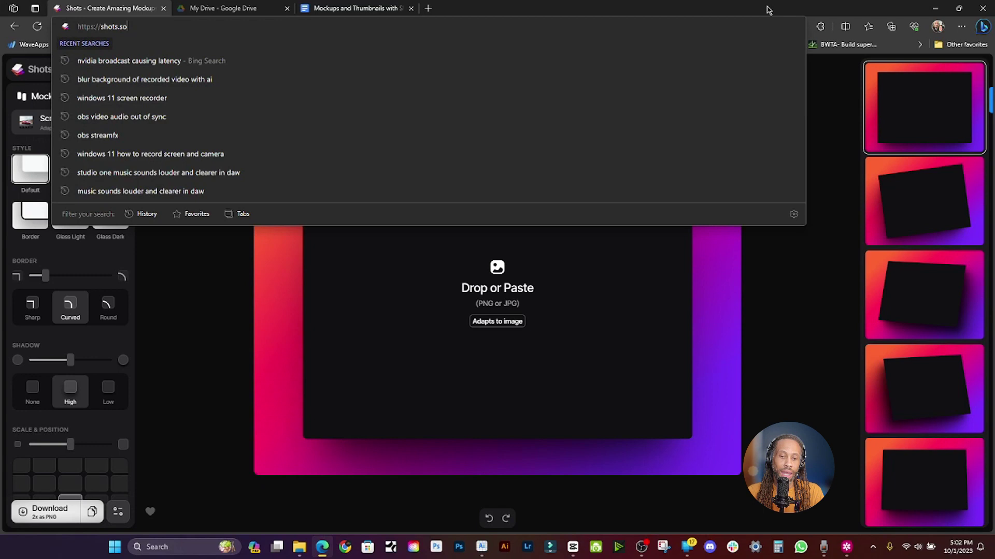
click(825, 274)
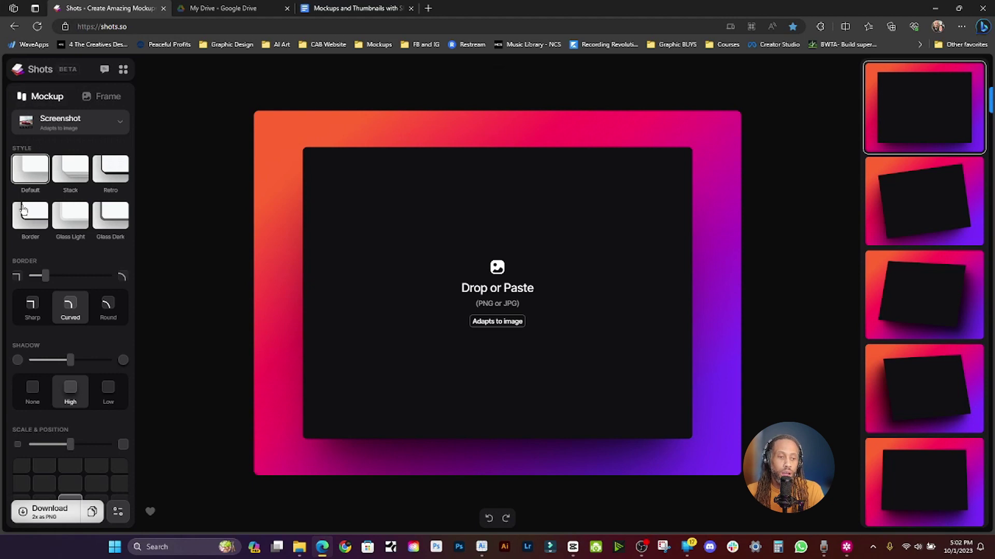
Browse the Frame and Mockup settings, then bring the Kynetx Fitness Posters folder forward
click(102, 96)
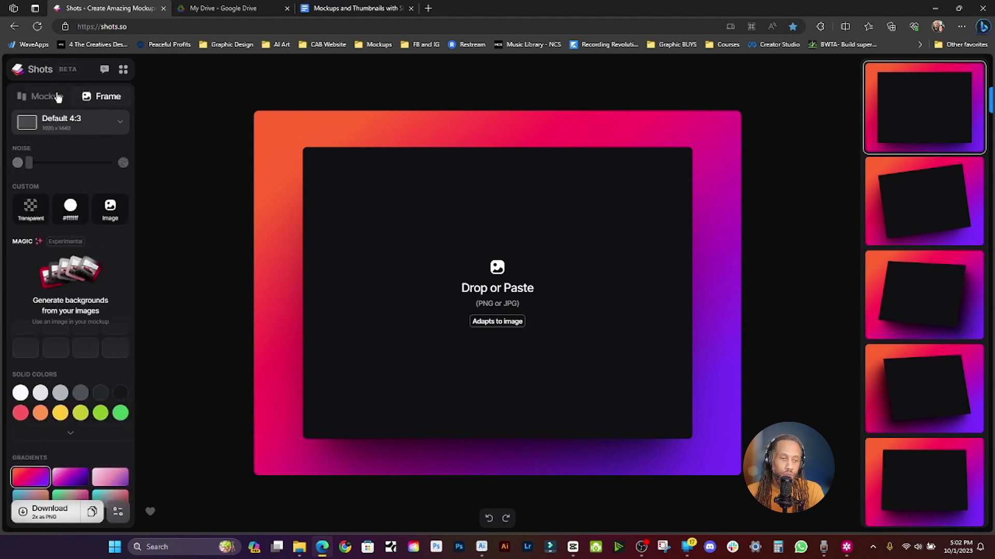
click(49, 97)
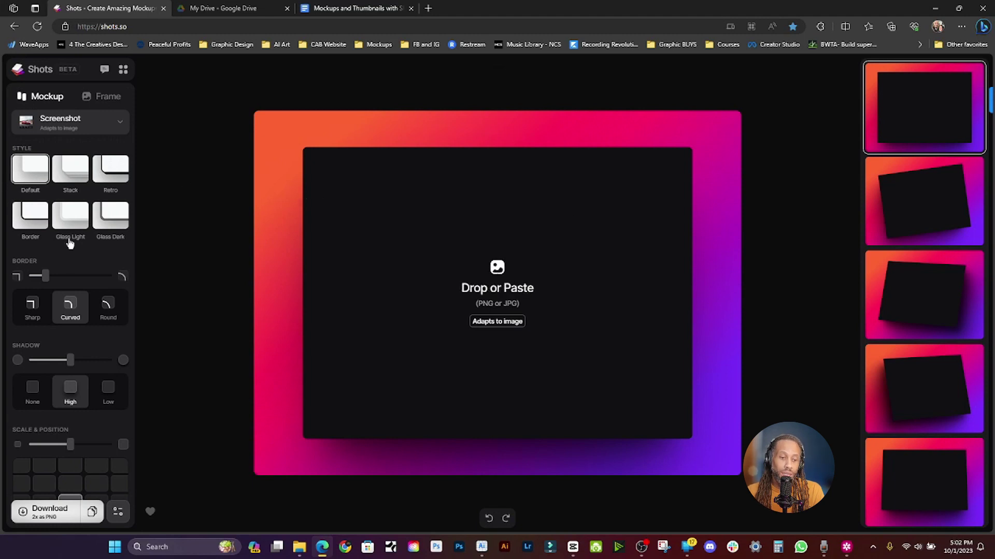
scroll(70, 245, down, 1)
scroll(70, 249, down, 3)
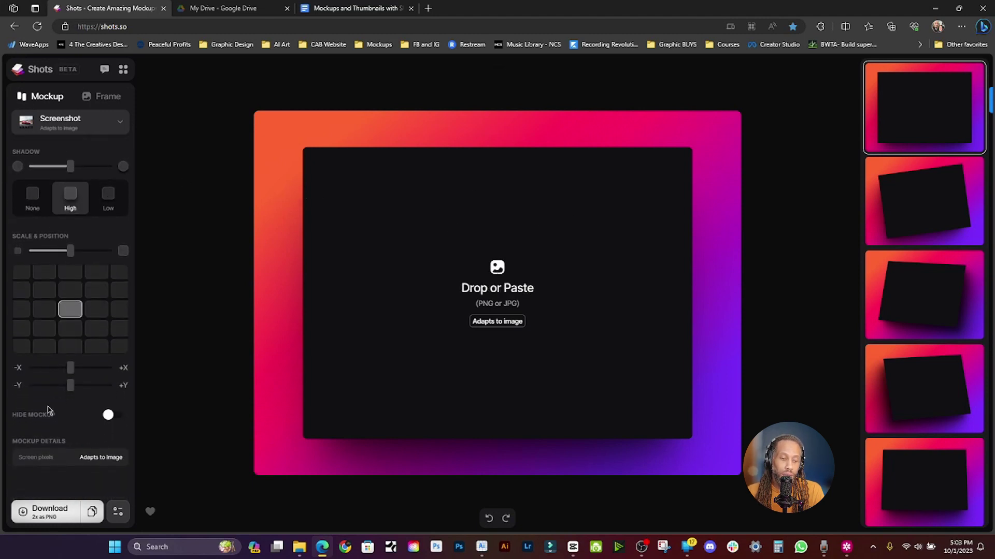
scroll(49, 311, up, 4)
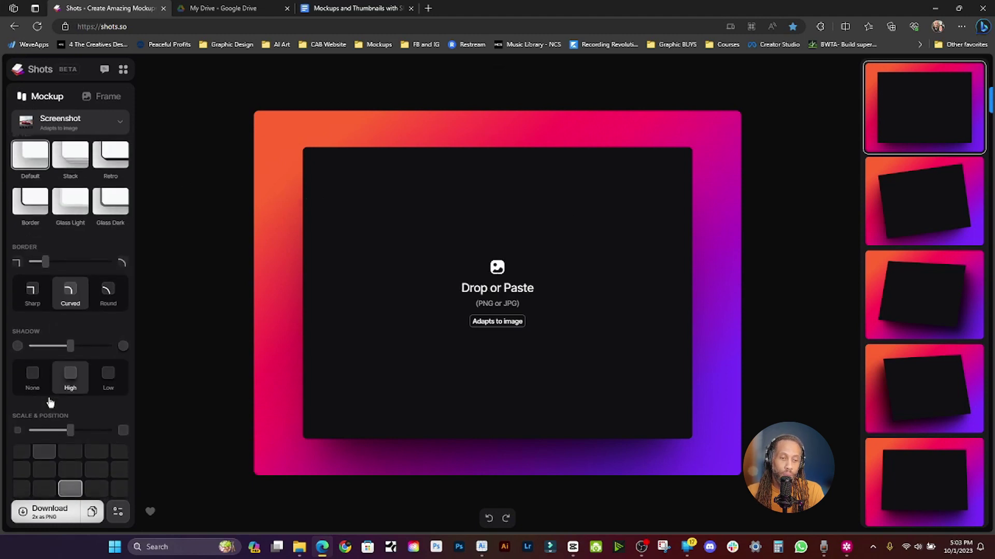
click(101, 97)
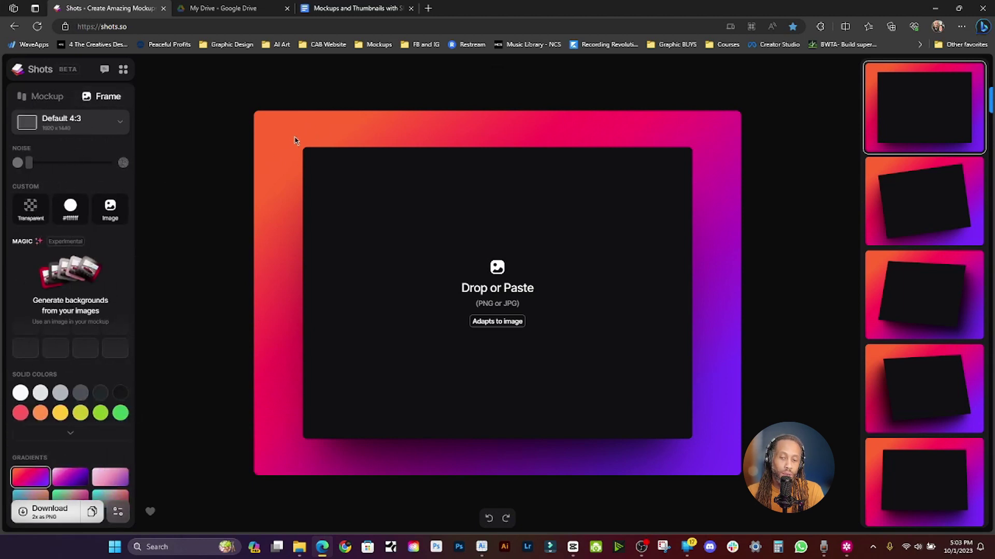
click(53, 100)
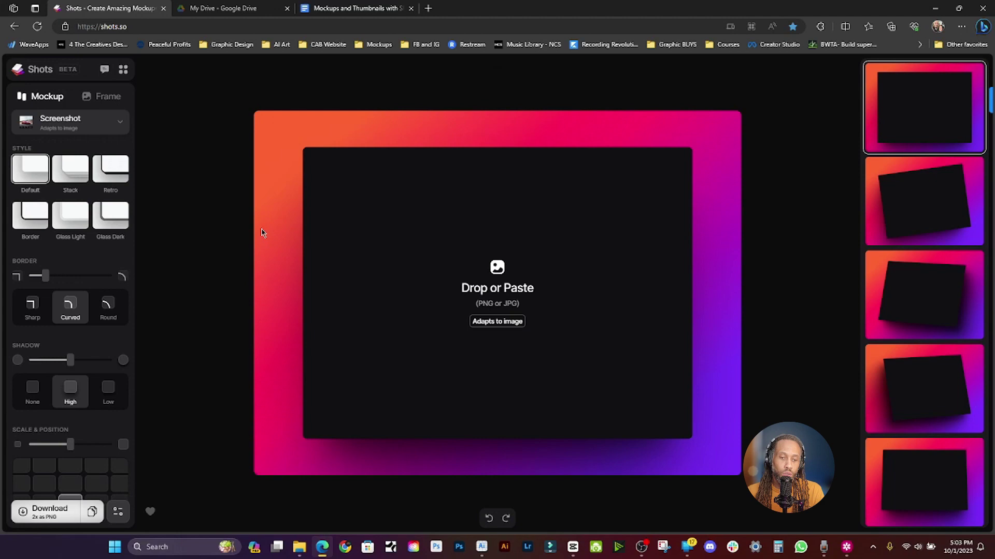
click(300, 545)
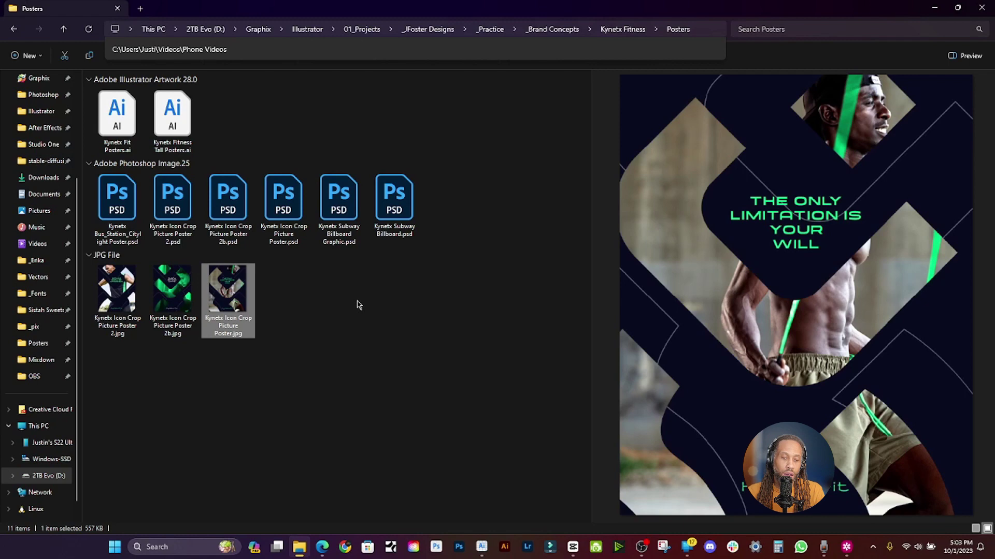
Drag Kynetx Icon Crop Picture Poster.jpg from File Explorer into the Shots drop area
mouse_move(228, 294)
mouse_down()
mouse_move(453, 302)
mouse_move(491, 268)
mouse_up()
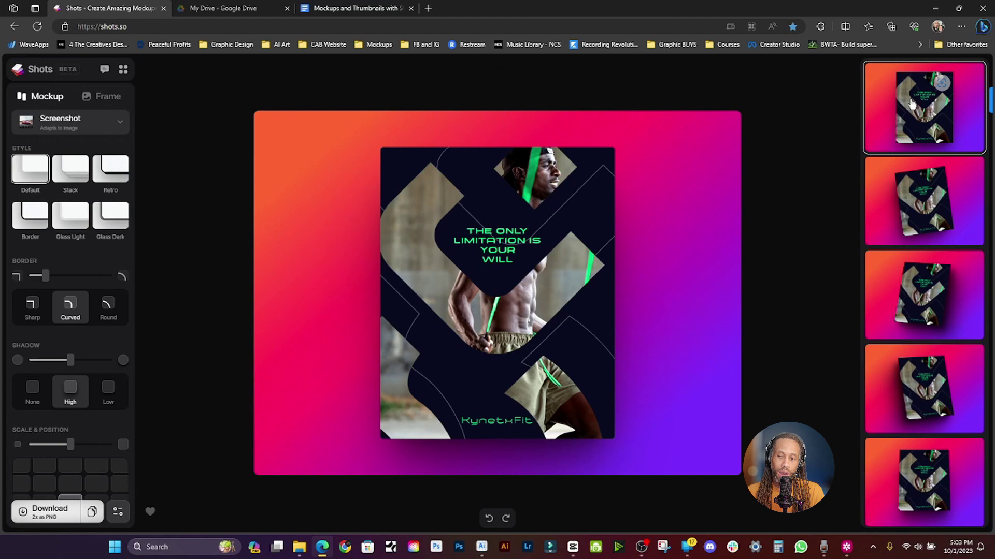
Preview tilted, straight-on and diamond layout presets, settling on the second tilted one
click(911, 187)
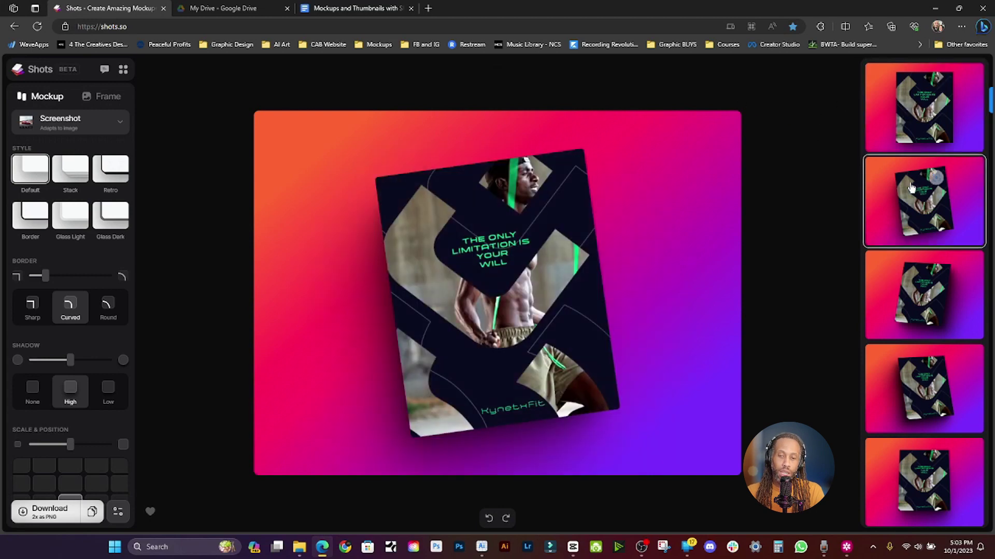
click(917, 276)
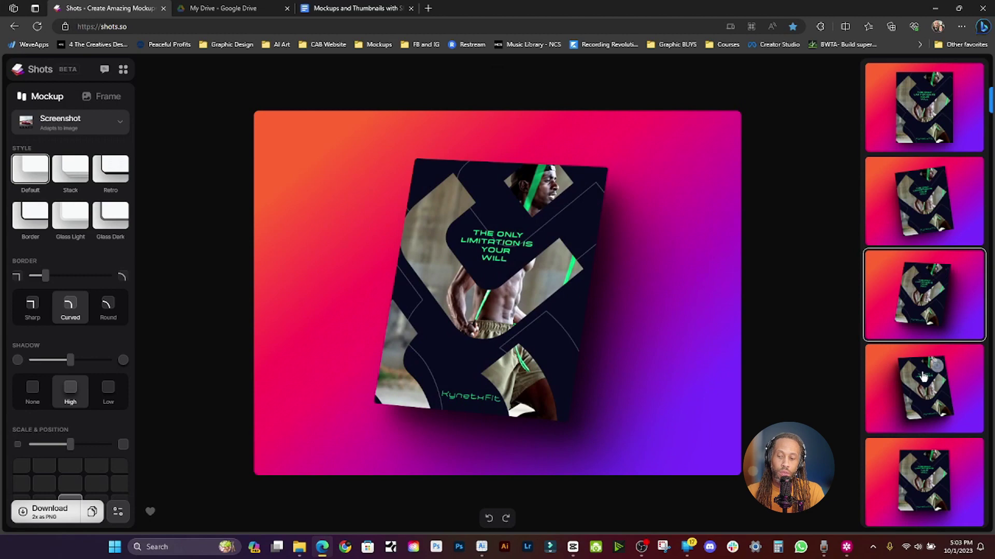
click(923, 369)
scroll(922, 306, down, 3)
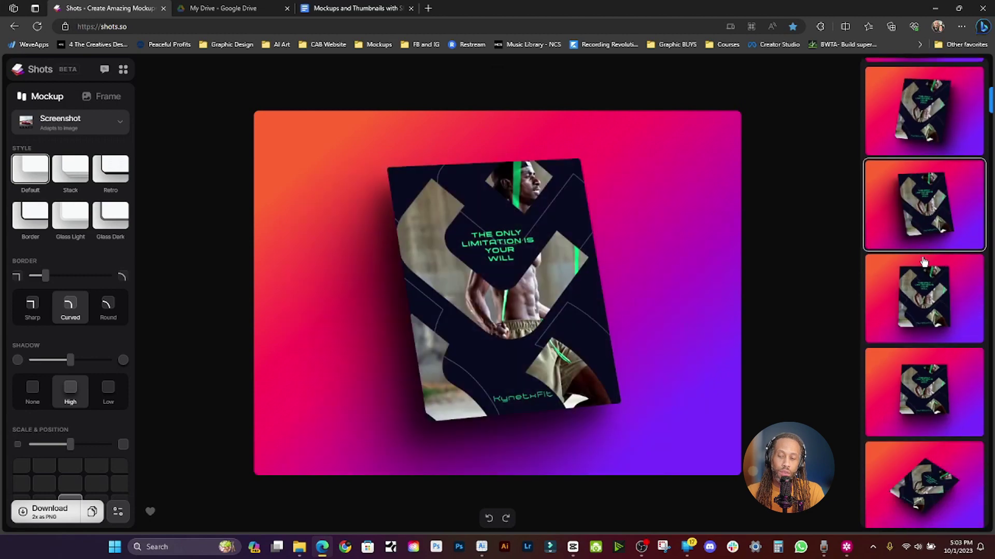
click(913, 290)
click(927, 368)
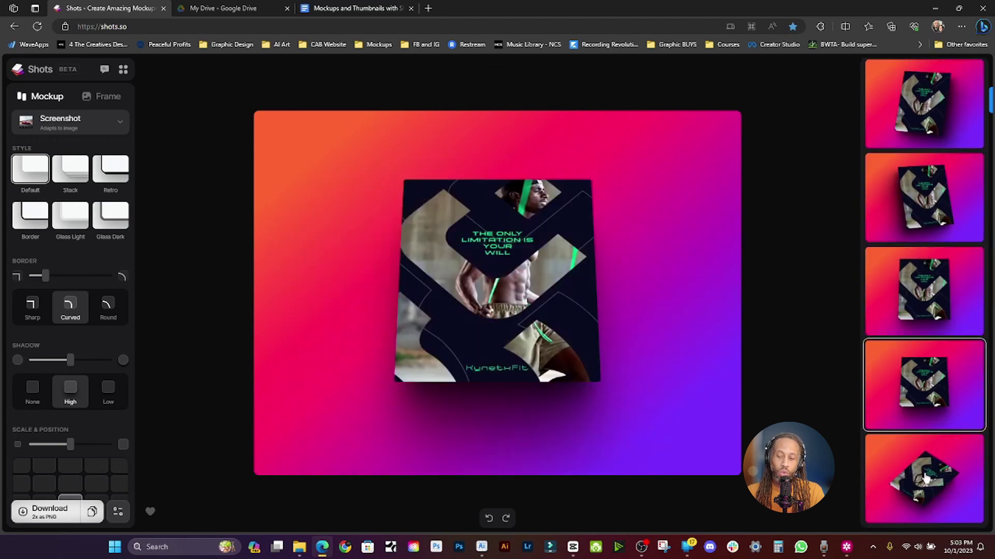
click(925, 466)
scroll(922, 330, up, 1)
scroll(922, 330, up, 1)
click(925, 201)
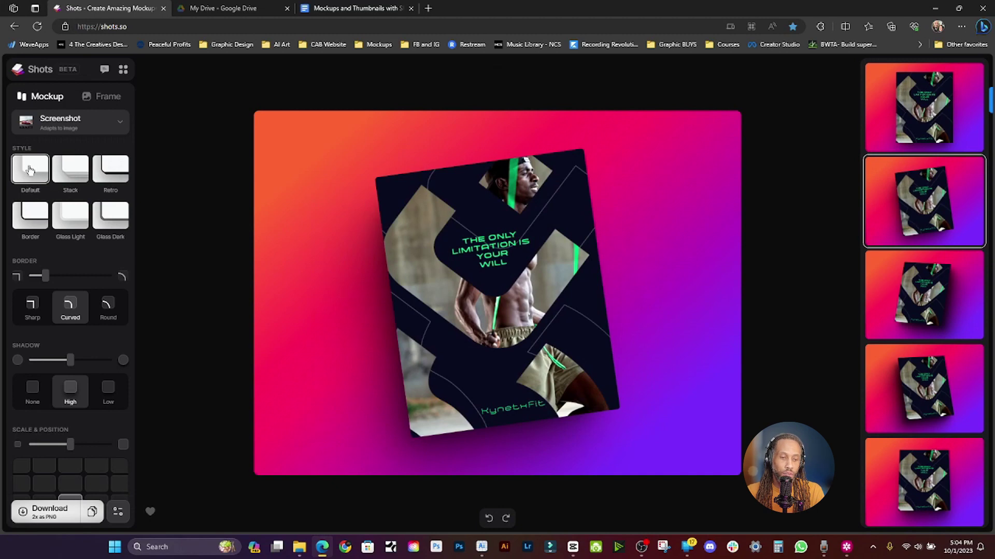
Compare the Stack, Retro, Border, Glass Light and Glass Dark styles, keeping Stack
click(75, 174)
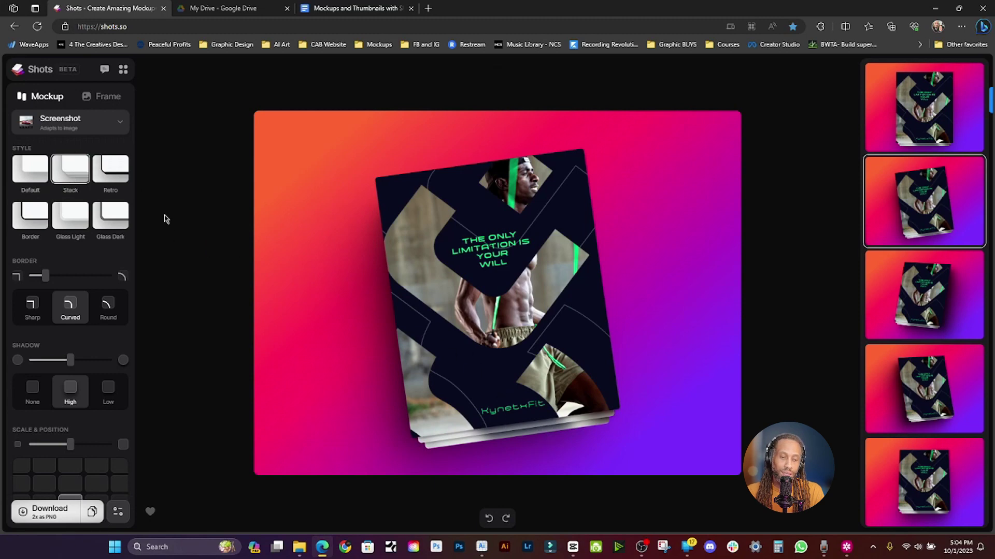
click(110, 173)
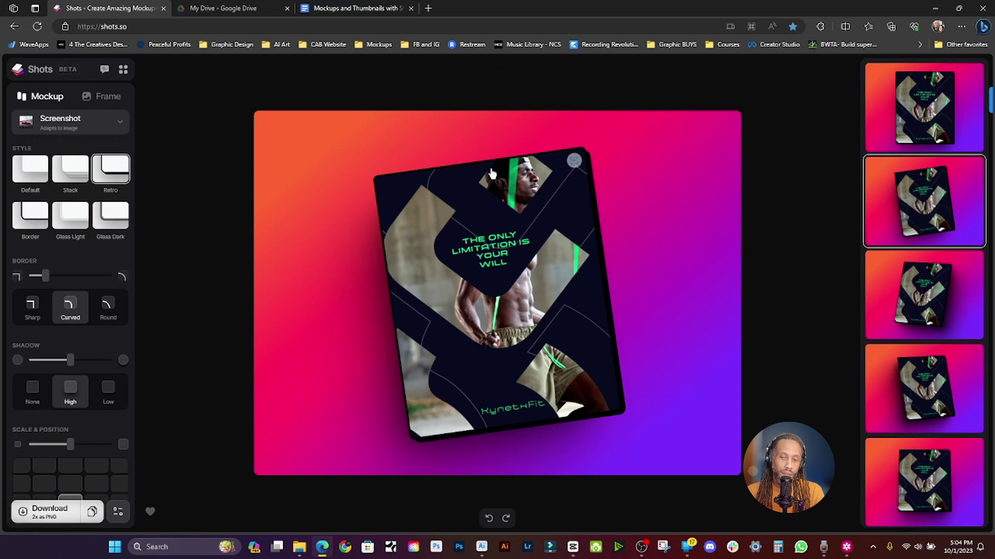
click(35, 222)
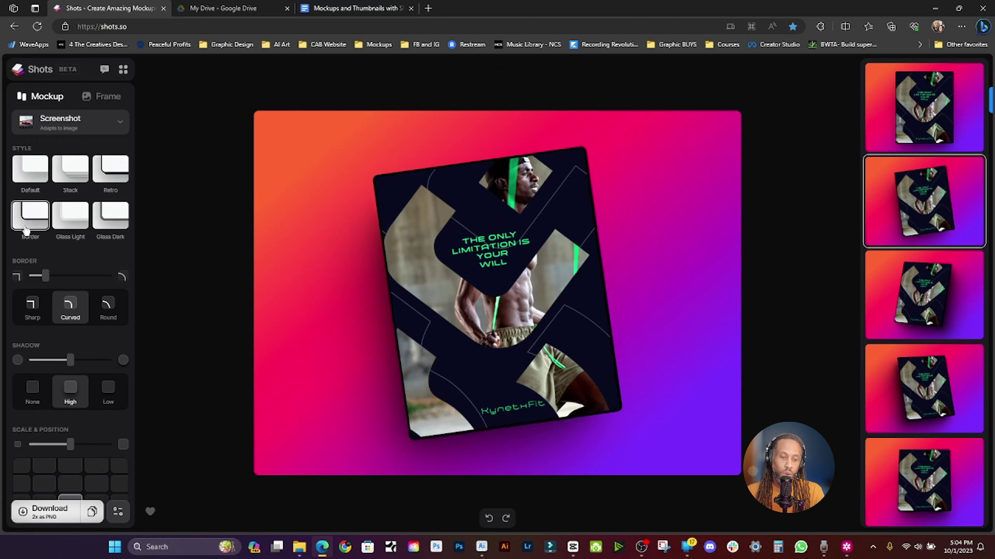
click(65, 221)
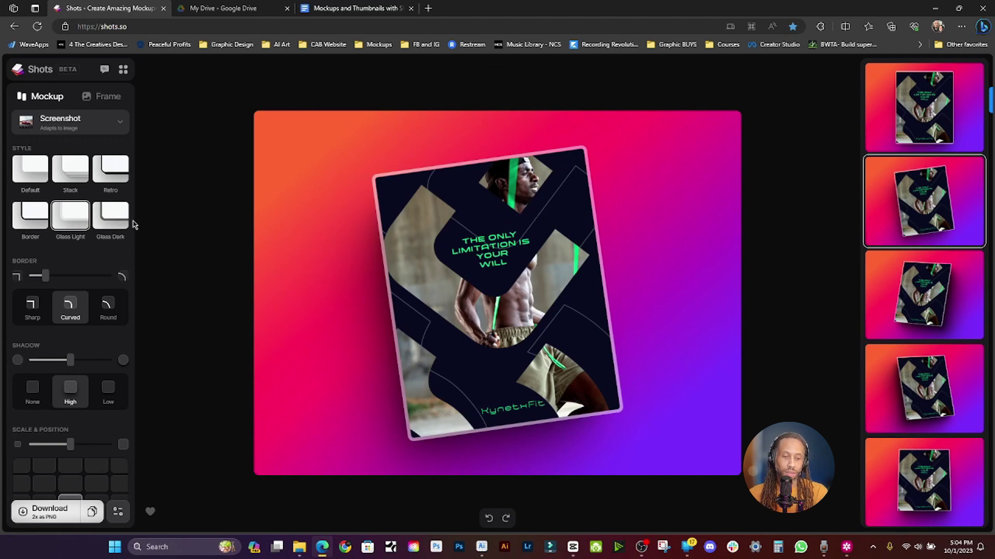
click(113, 224)
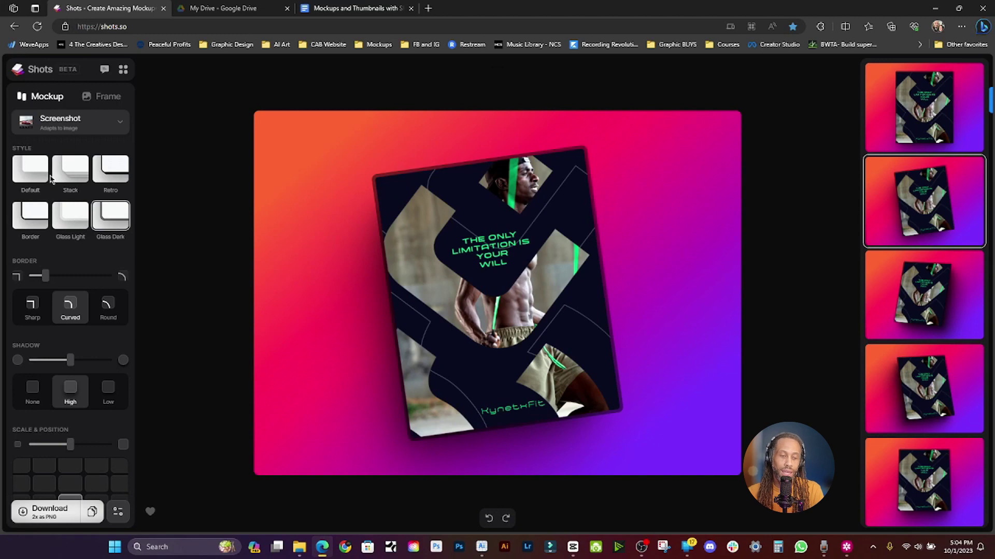
click(71, 170)
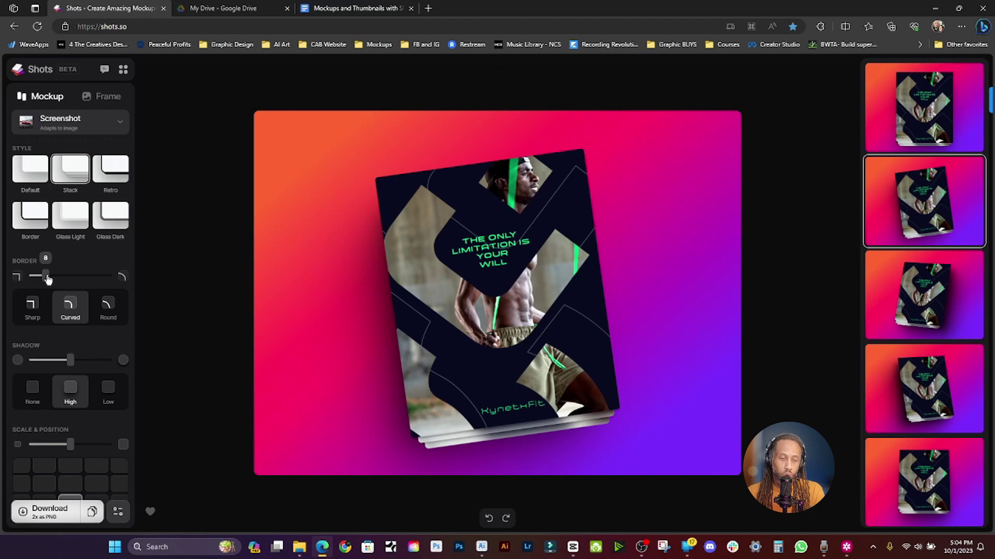
Raise corner roundness to 28, keep High shadow, and lower the shadow strength slightly
mouse_move(45, 276)
mouse_move(46, 275)
mouse_down()
mouse_move(114, 269)
mouse_move(73, 273)
mouse_up()
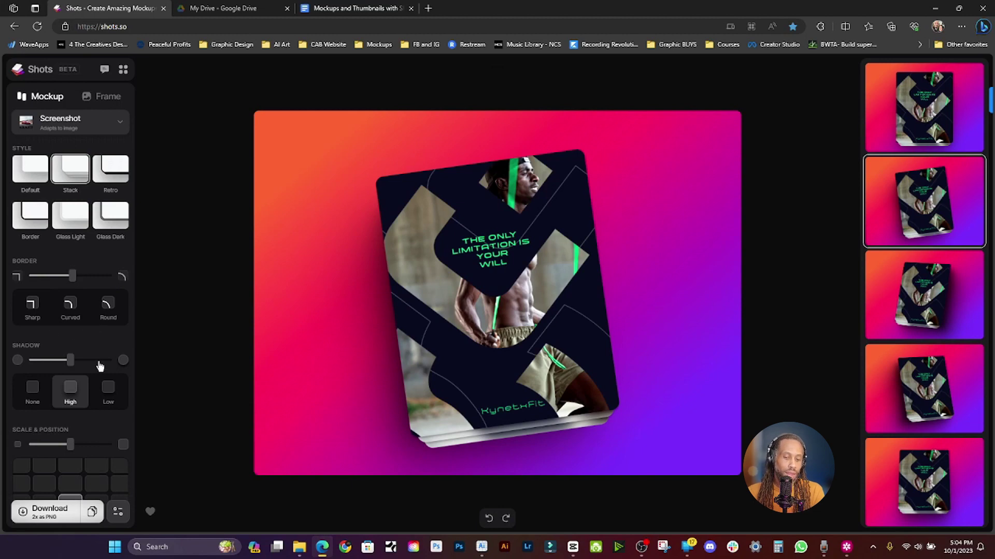
mouse_move(70, 360)
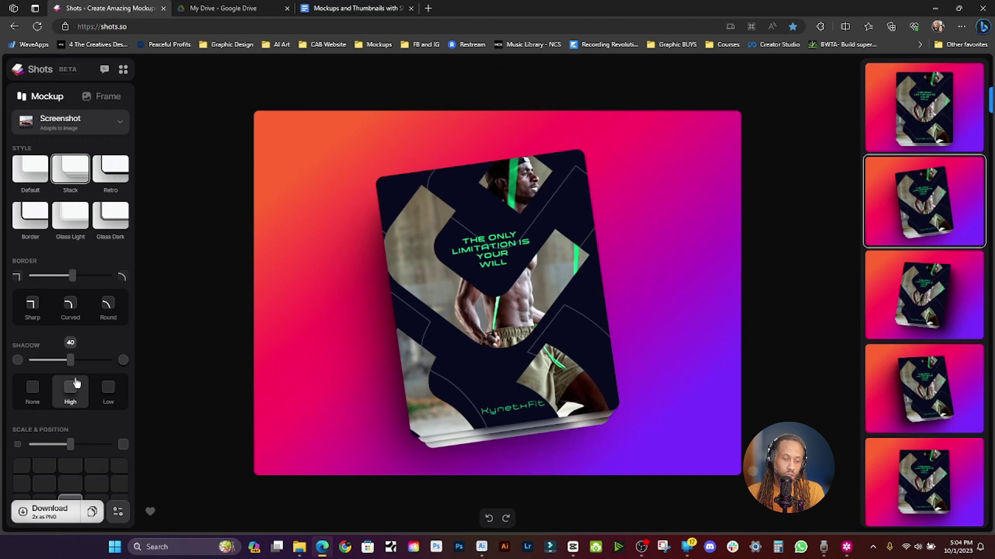
click(110, 399)
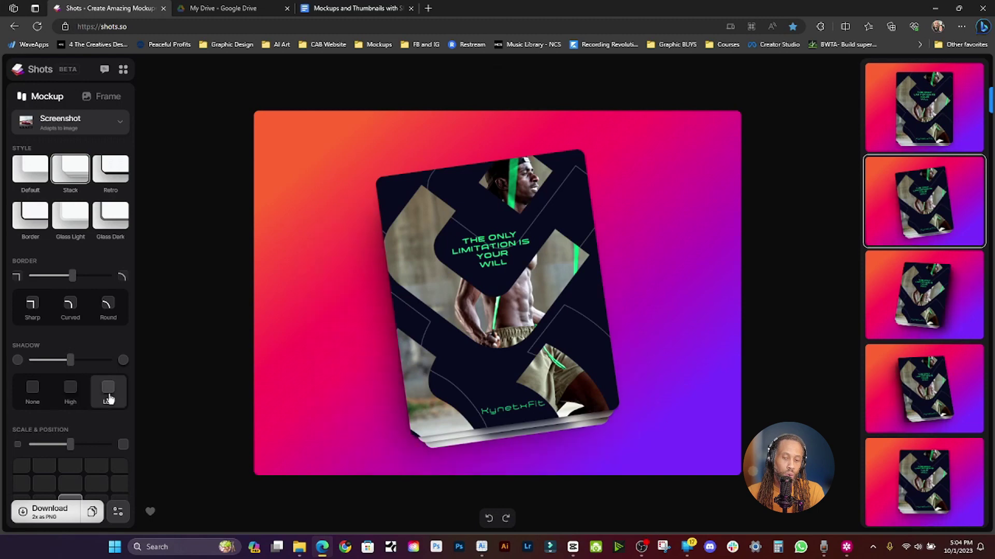
click(72, 399)
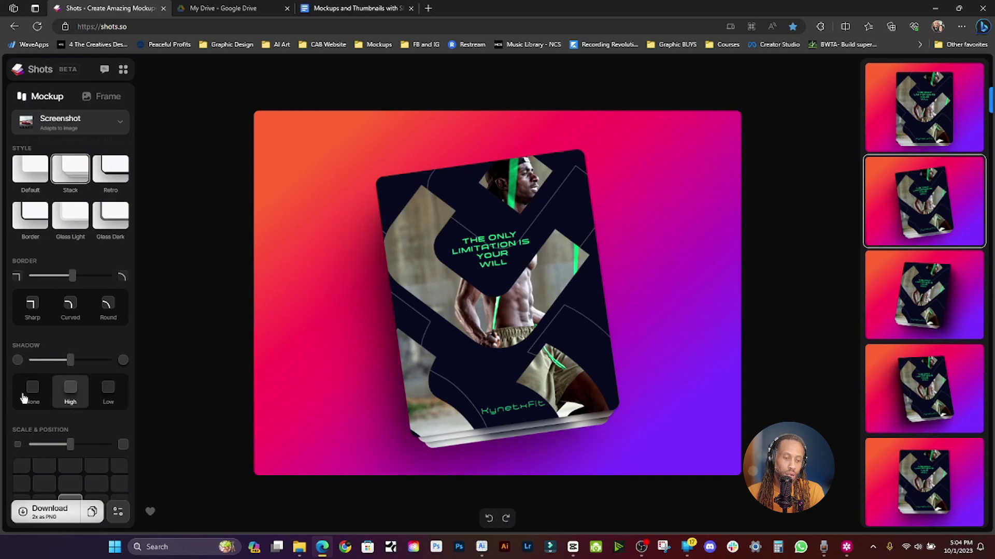
mouse_move(71, 360)
mouse_down()
mouse_move(97, 365)
mouse_move(56, 361)
mouse_up()
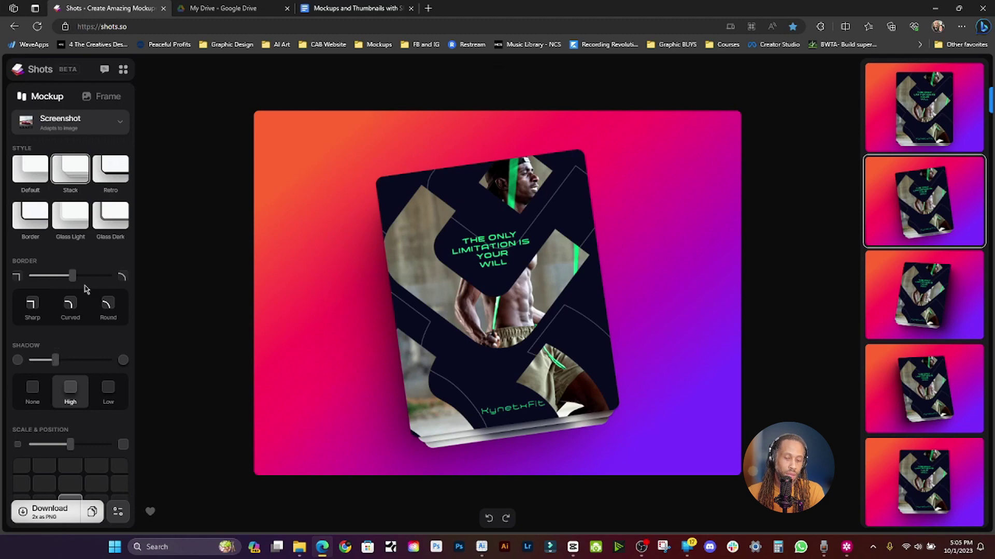
Shrink the poster mockup with the Scale slider
scroll(112, 238, down, 3)
scroll(116, 228, down, 1)
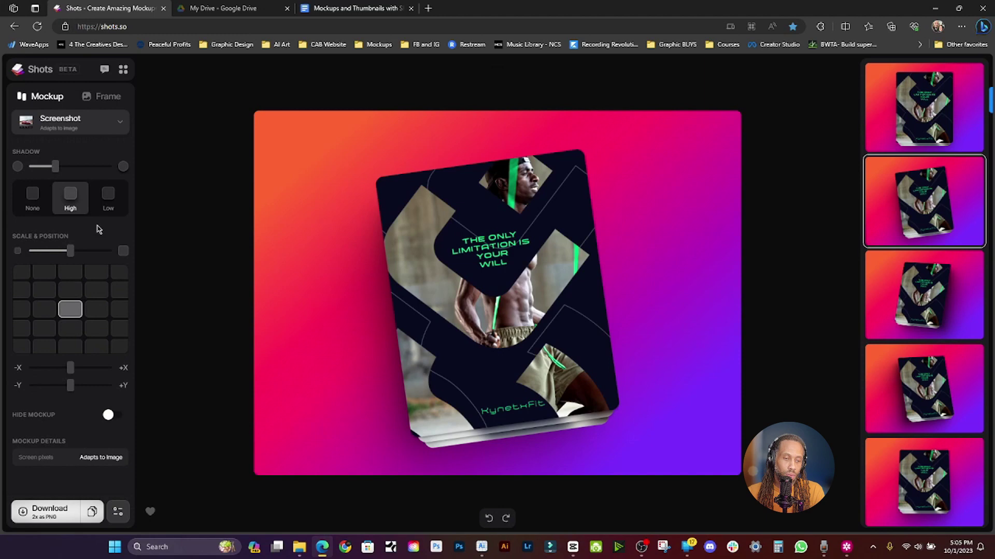
mouse_move(69, 444)
mouse_move(72, 254)
mouse_down()
mouse_move(43, 253)
mouse_move(58, 254)
mouse_up()
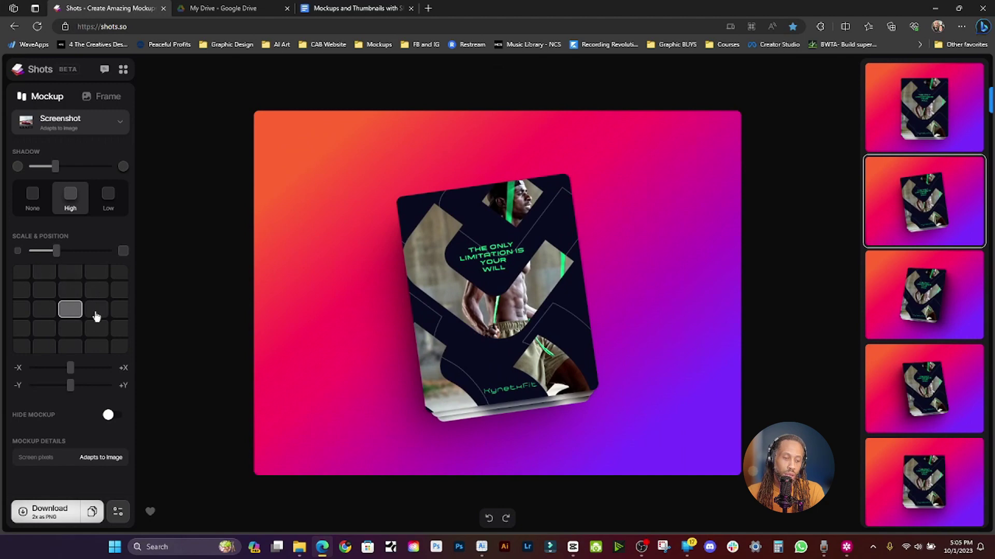
Test position-grid placements, return the mockup to centre, and nudge it slightly right
click(22, 273)
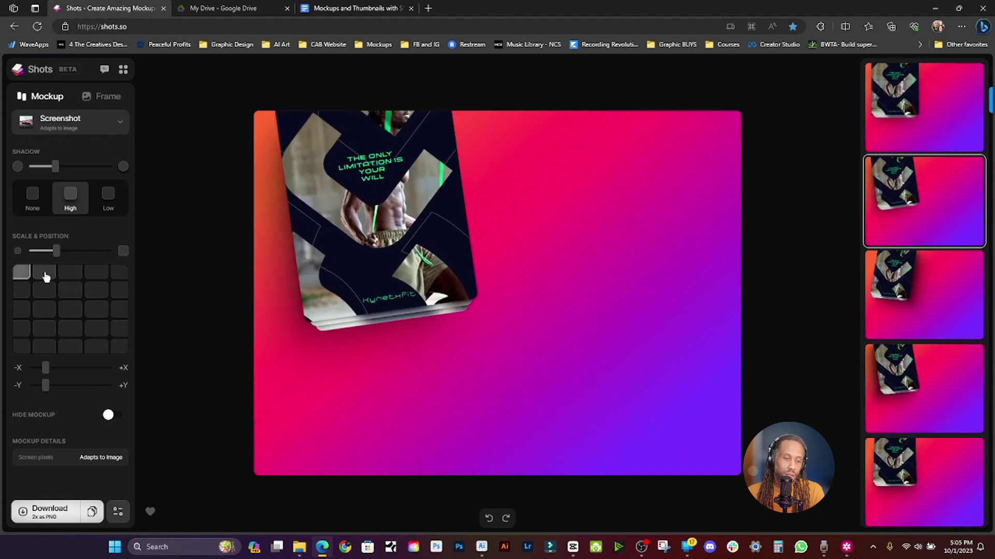
click(44, 275)
click(97, 274)
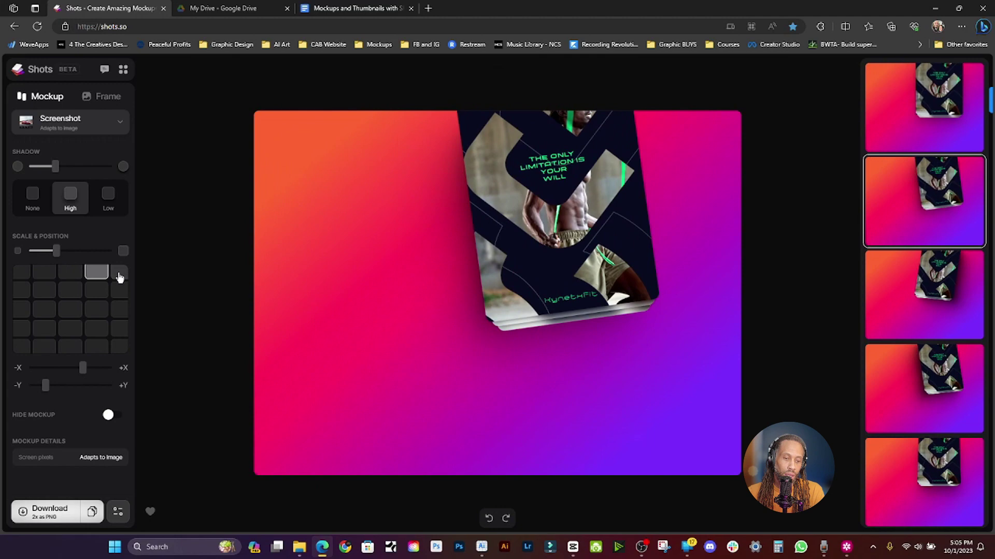
click(120, 291)
click(70, 290)
click(44, 290)
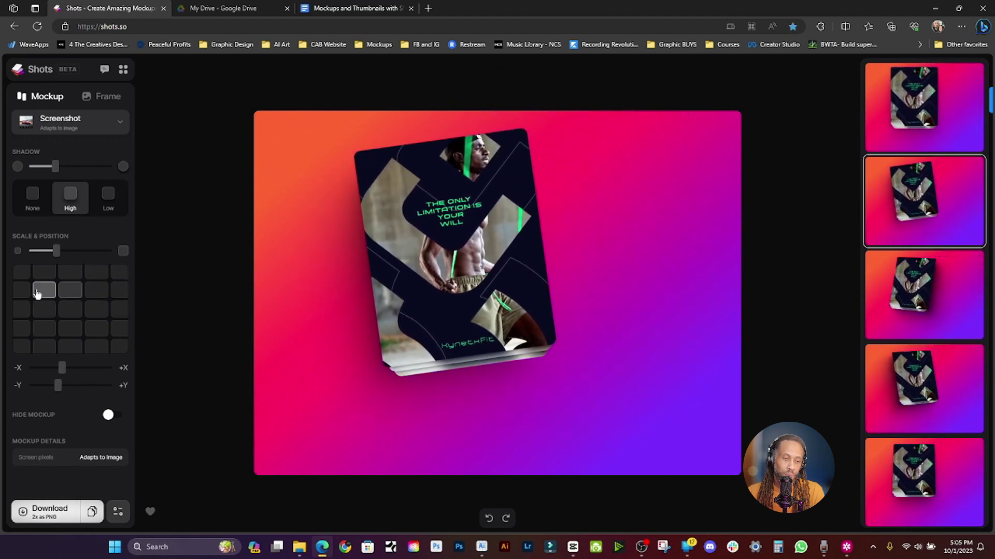
click(22, 309)
click(70, 309)
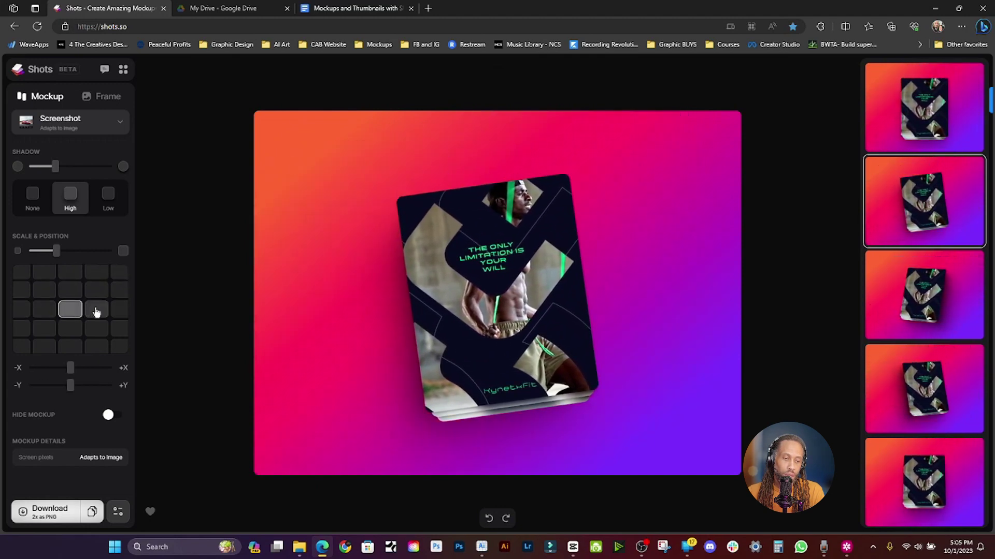
click(119, 309)
click(70, 309)
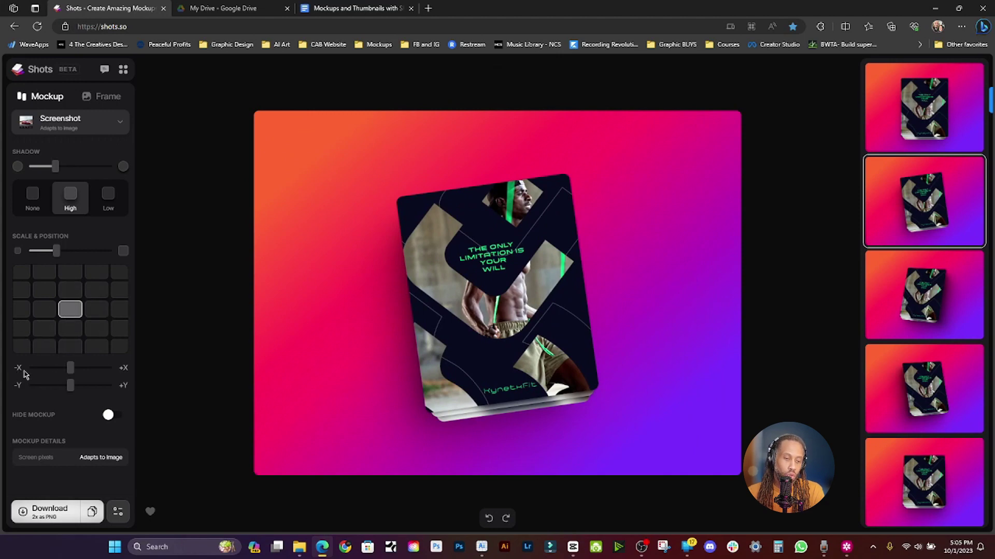
mouse_move(70, 368)
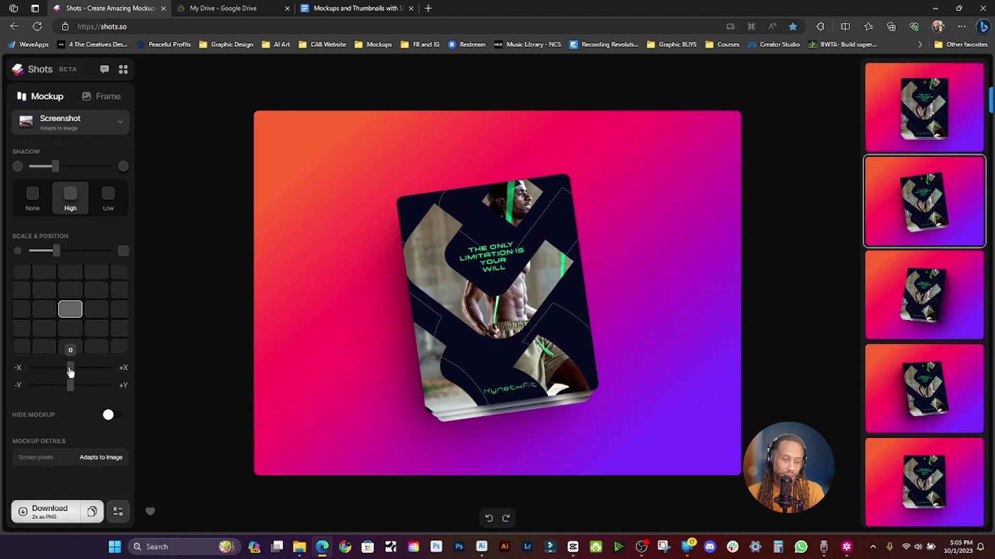
drag(71, 369, 74, 386)
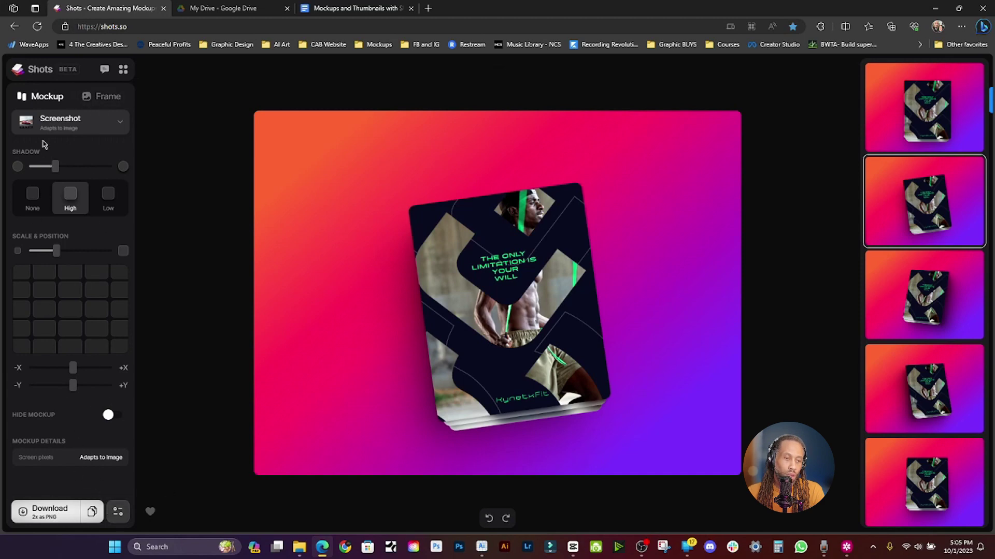
click(106, 97)
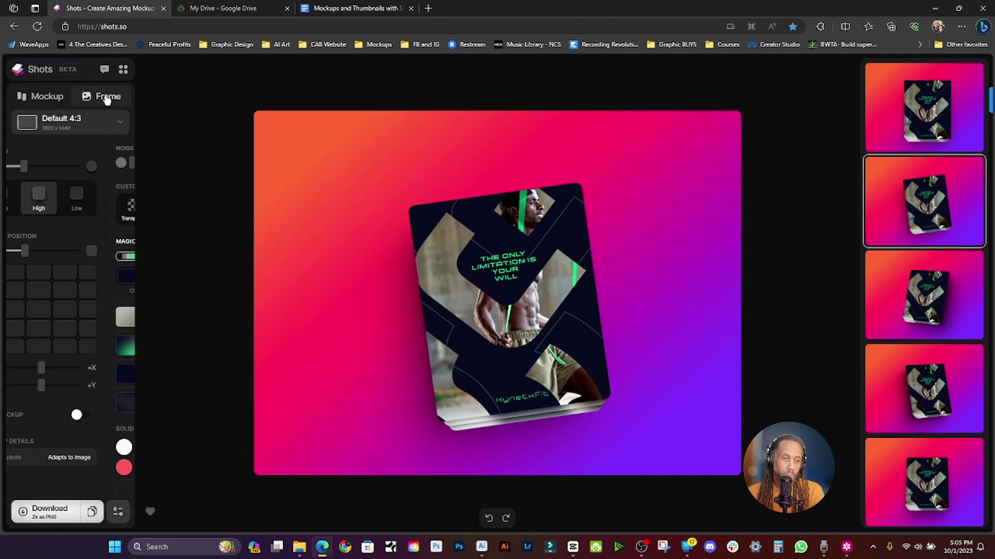
click(45, 97)
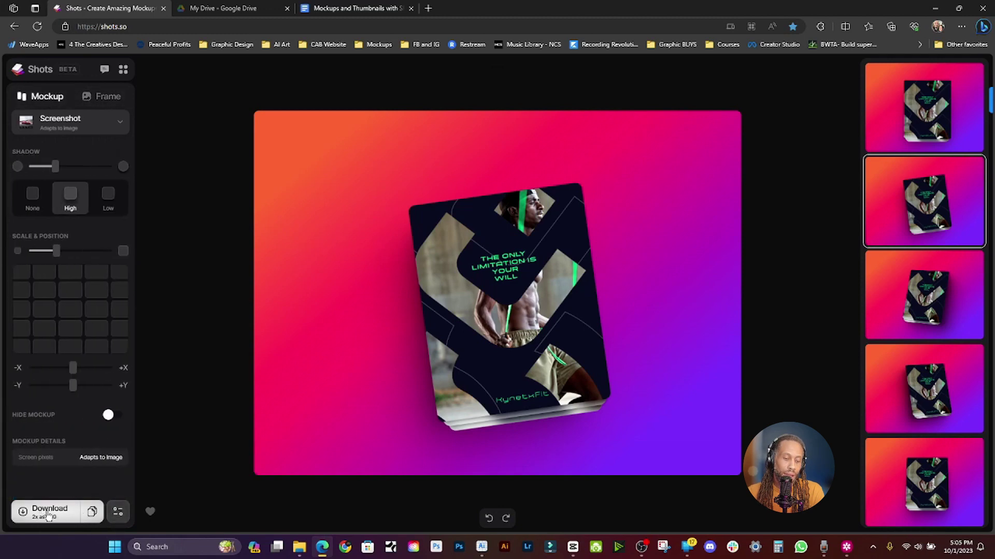
click(117, 511)
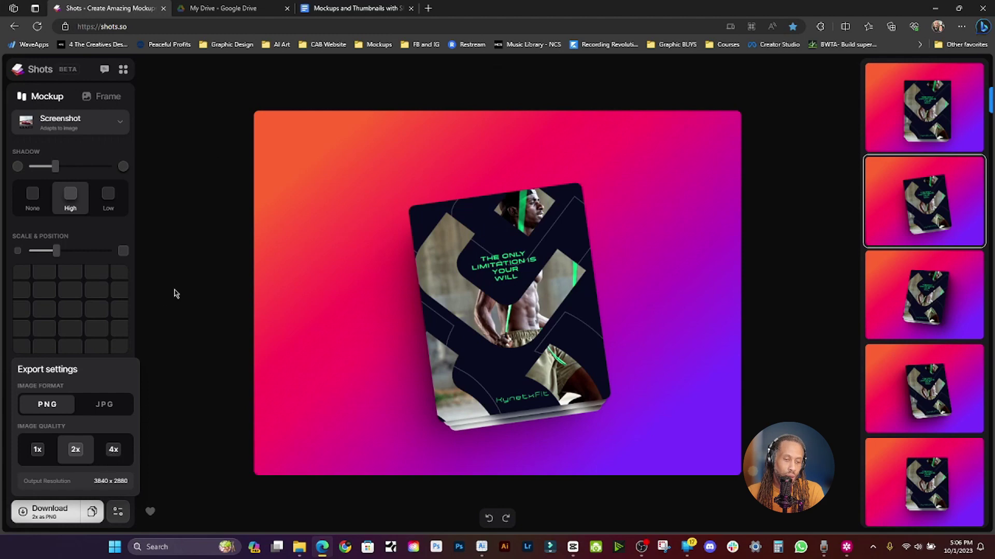
click(174, 306)
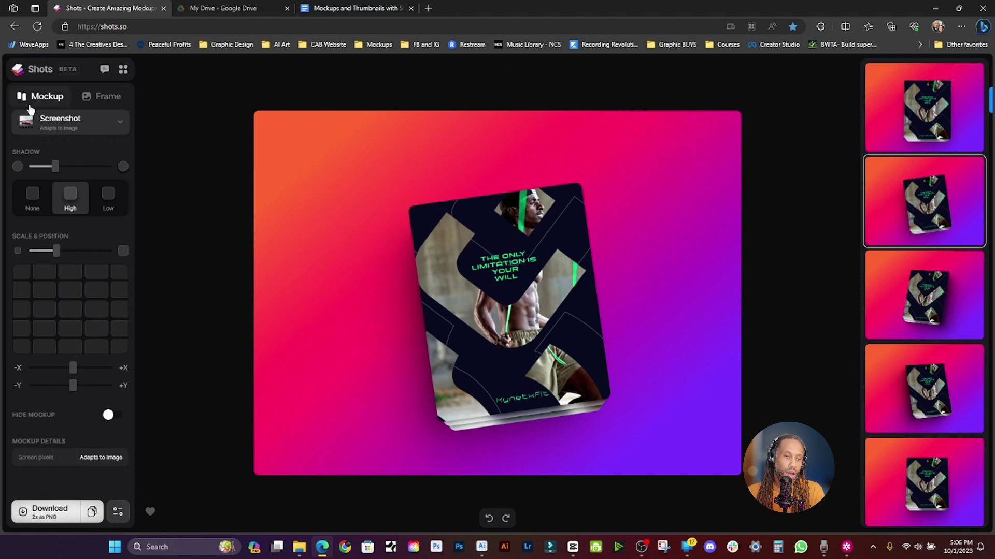
Try Instagram Post and Portrait 4:5 frame sizes, settling on Instagram Story 9:16
click(101, 106)
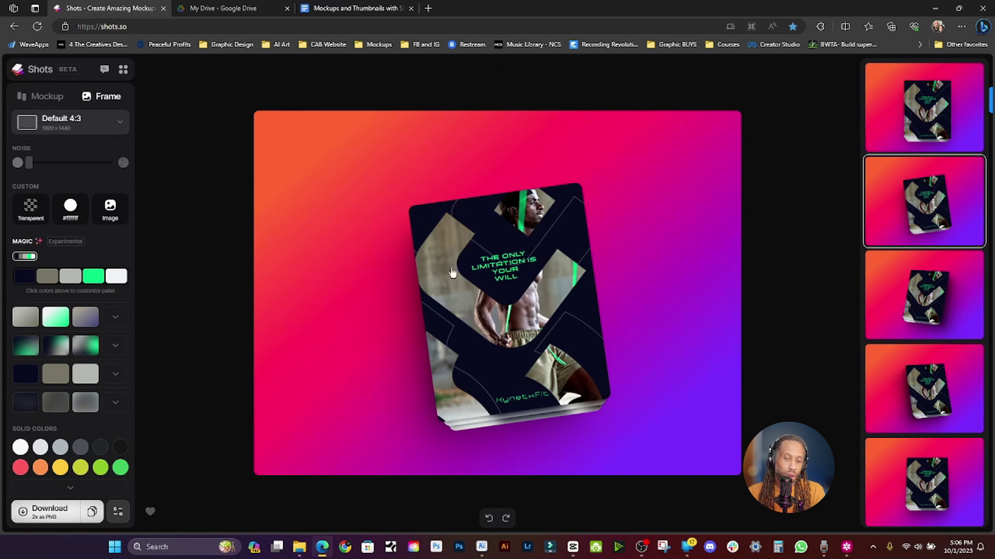
click(106, 126)
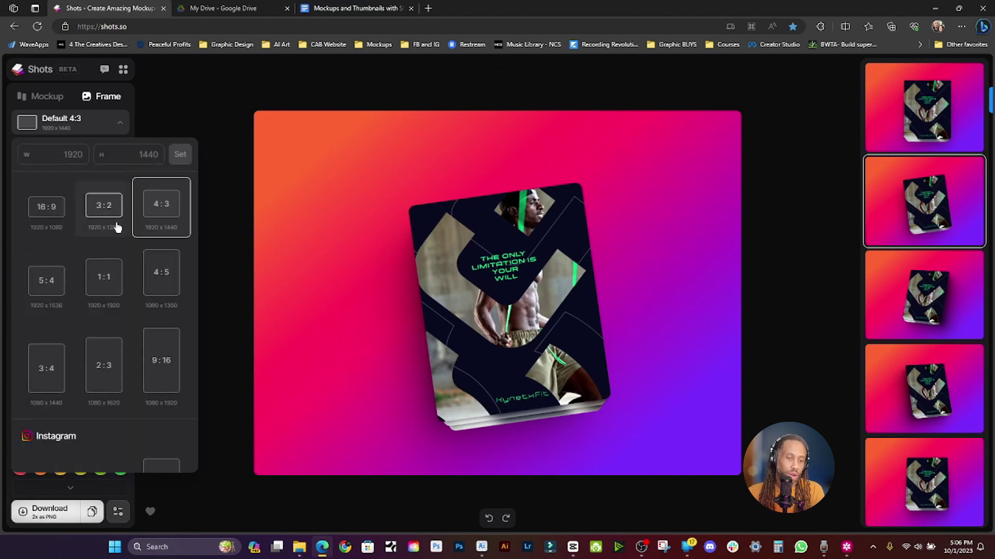
scroll(96, 224, down, 5)
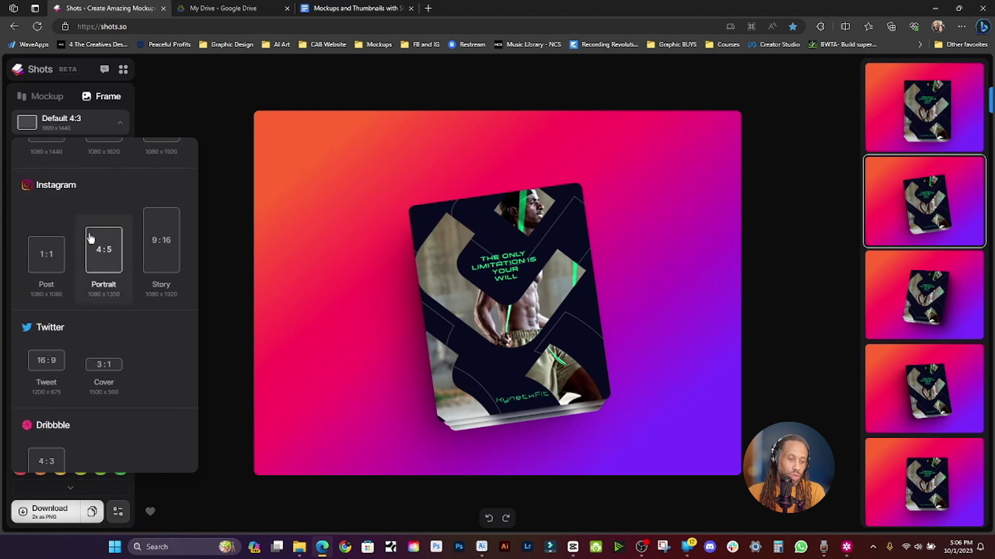
click(46, 261)
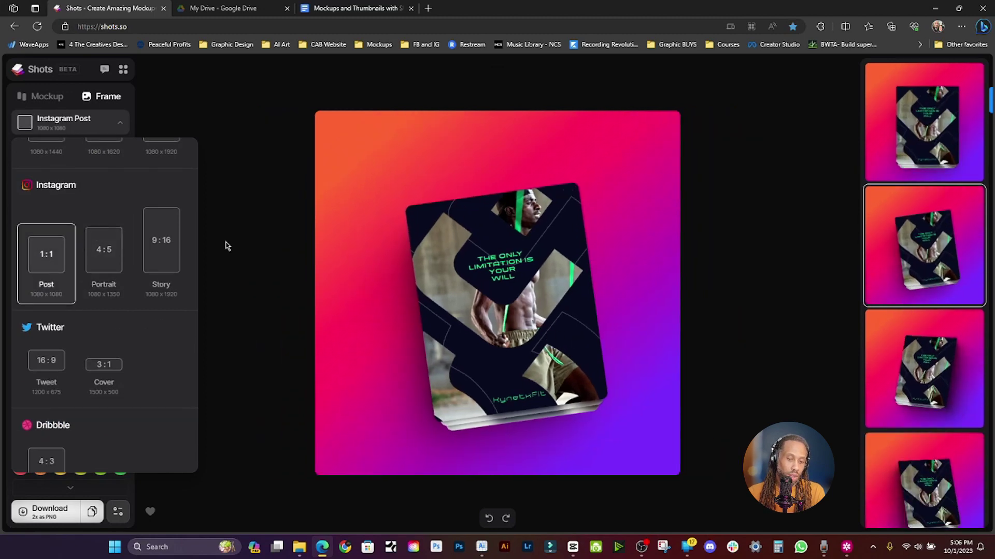
click(115, 251)
mouse_move(497, 303)
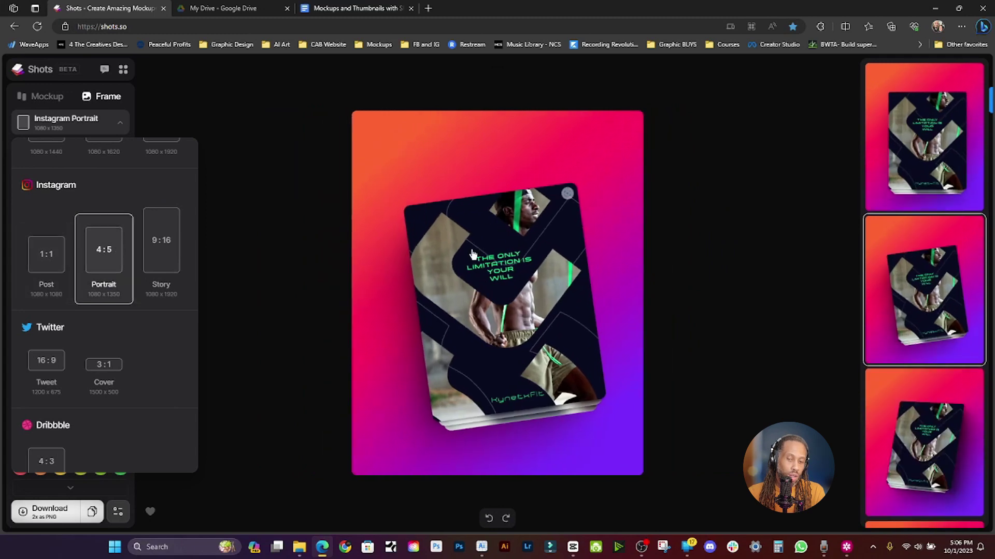
click(163, 244)
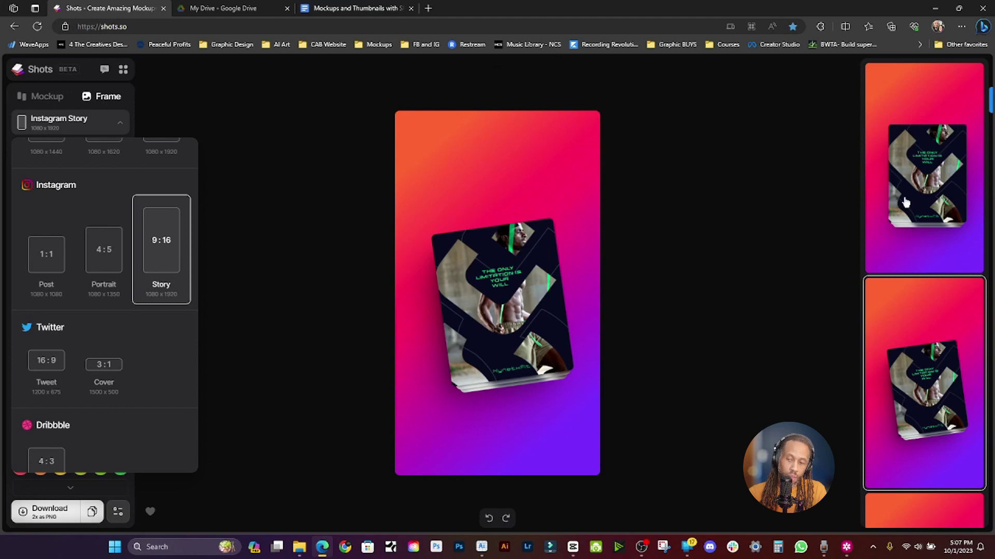
Preview three different mockup angle styles from the right-panel thumbnails
scroll(909, 207, down, 3)
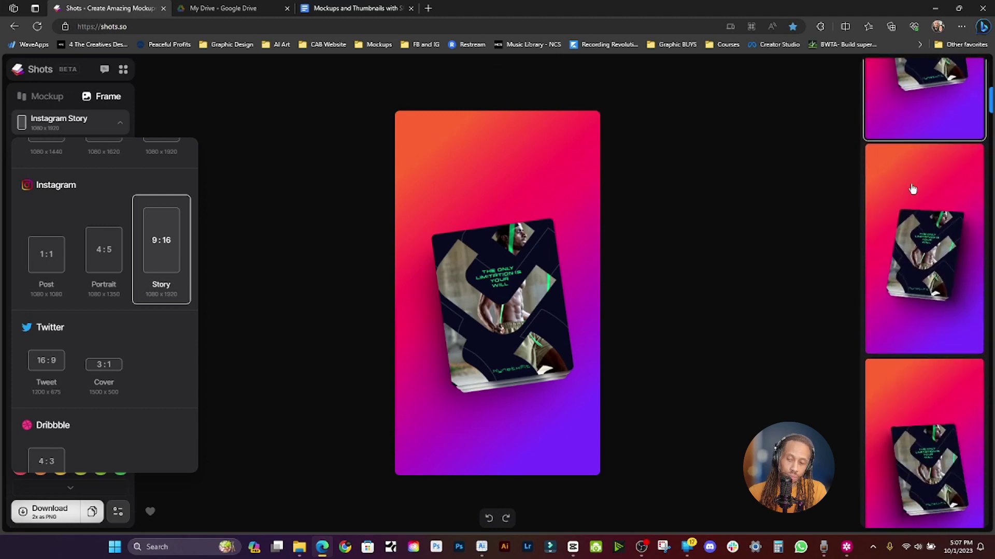
click(916, 244)
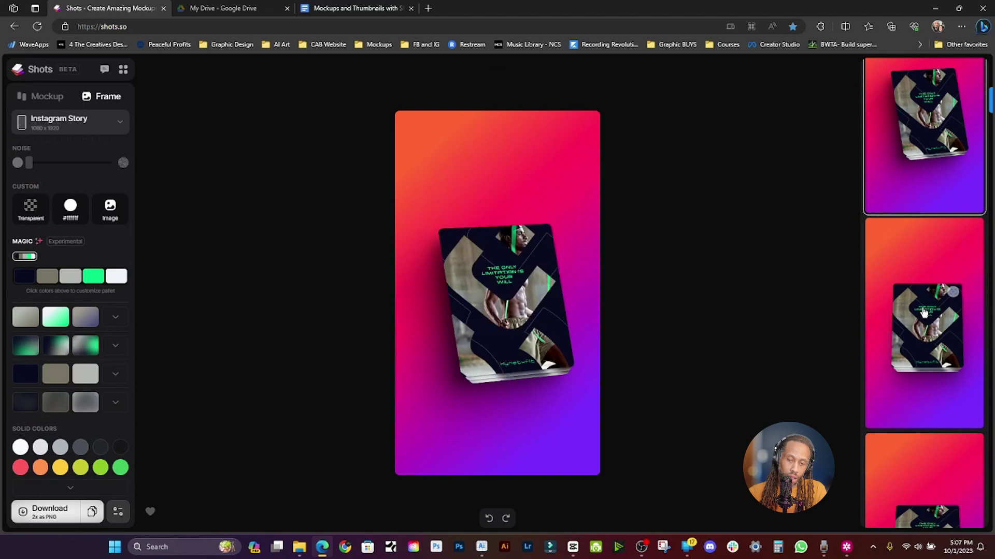
scroll(927, 259, down, 1)
scroll(926, 324, down, 1)
click(926, 325)
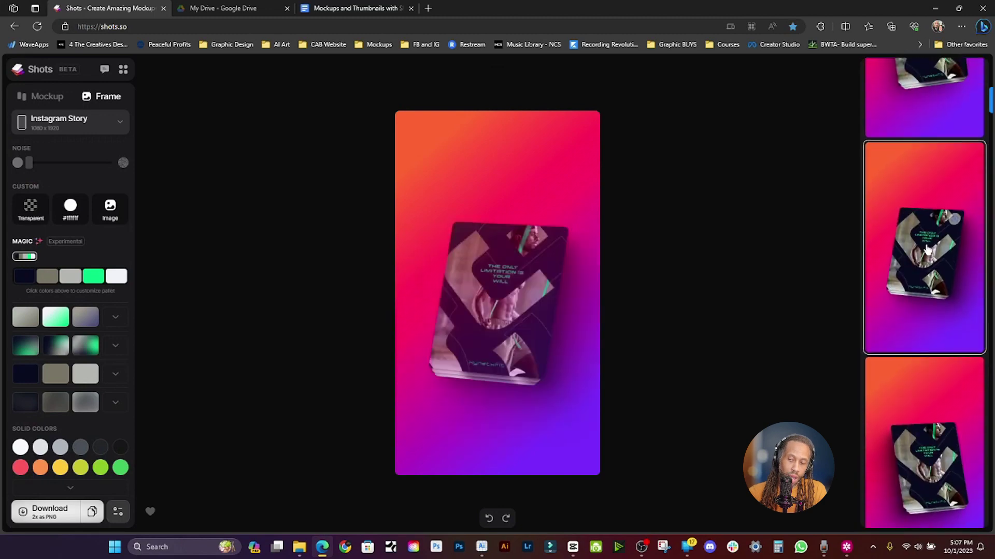
scroll(926, 331, down, 4)
click(924, 350)
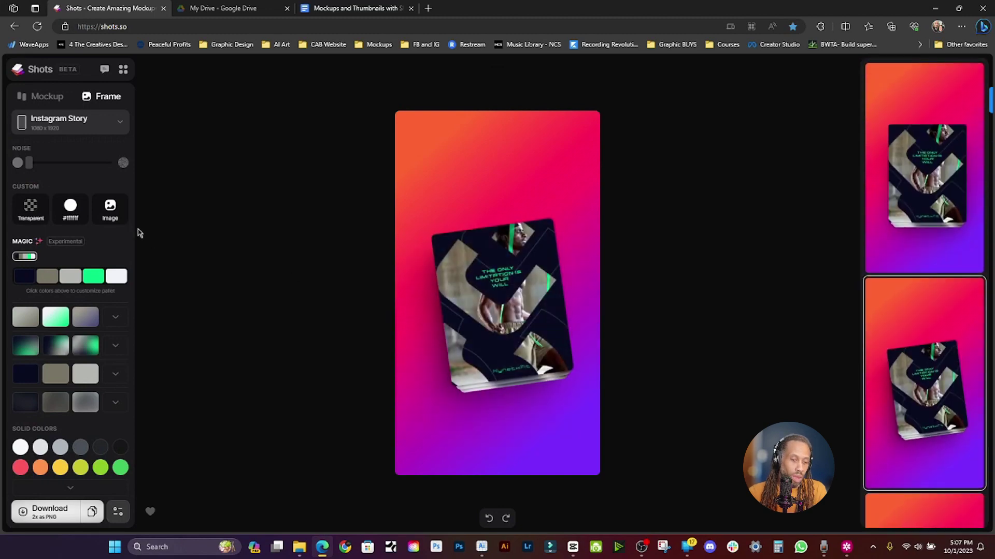
mouse_move(29, 163)
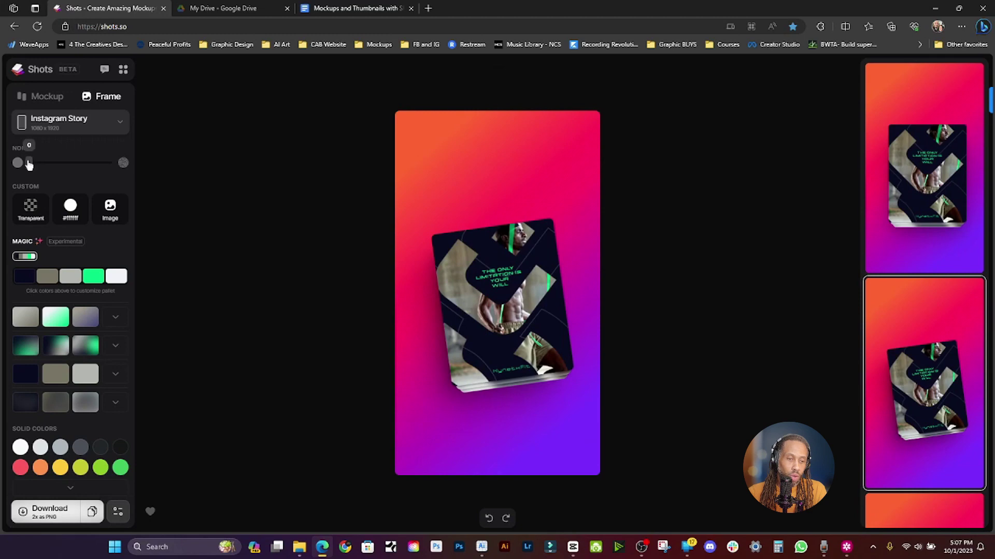
Switch the frame to the 2:3 preset (1080×1620) and raise background Noise slightly
click(123, 129)
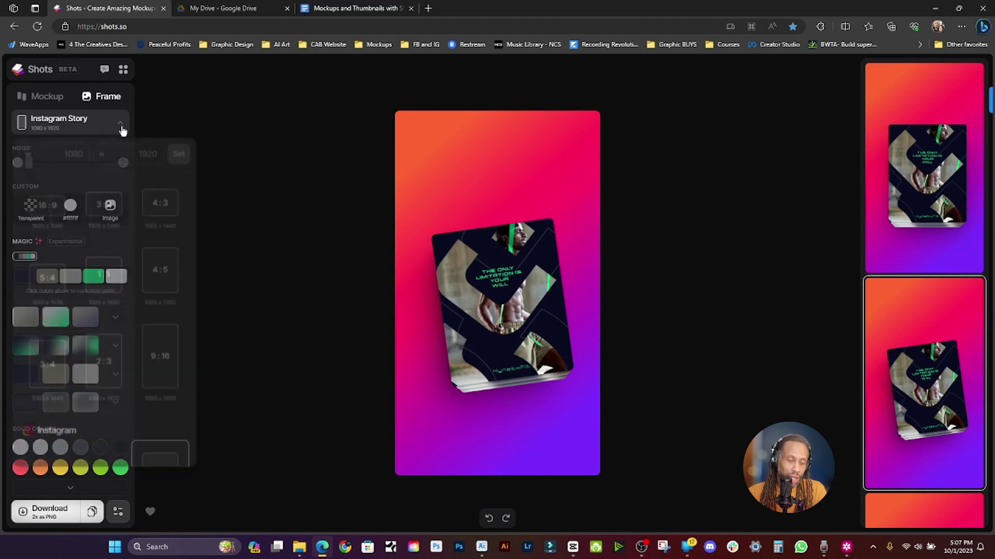
click(102, 366)
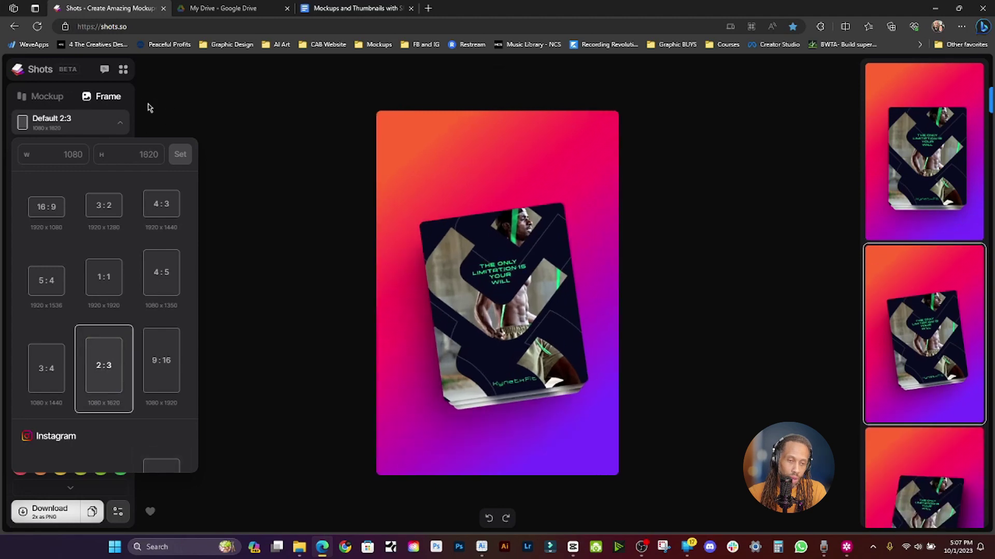
click(130, 121)
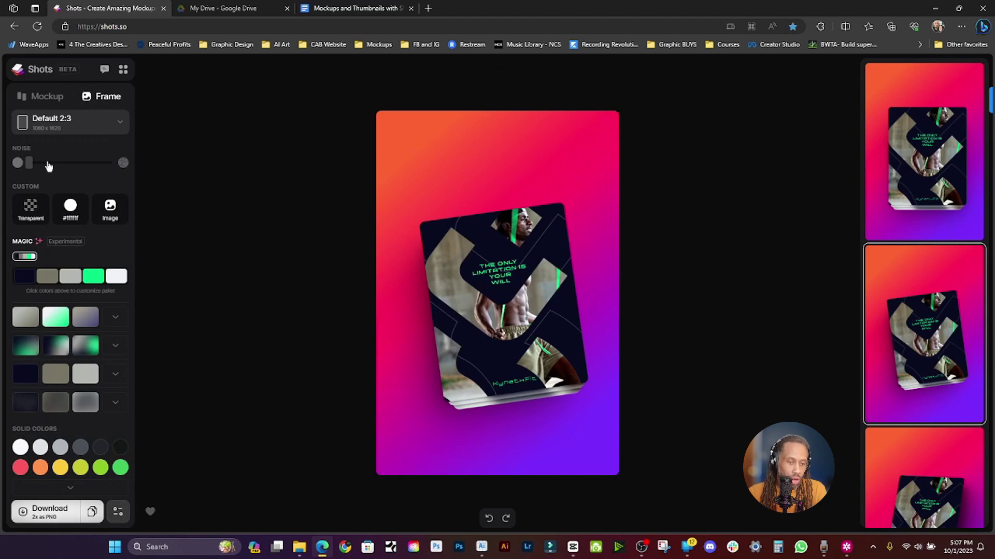
mouse_move(29, 163)
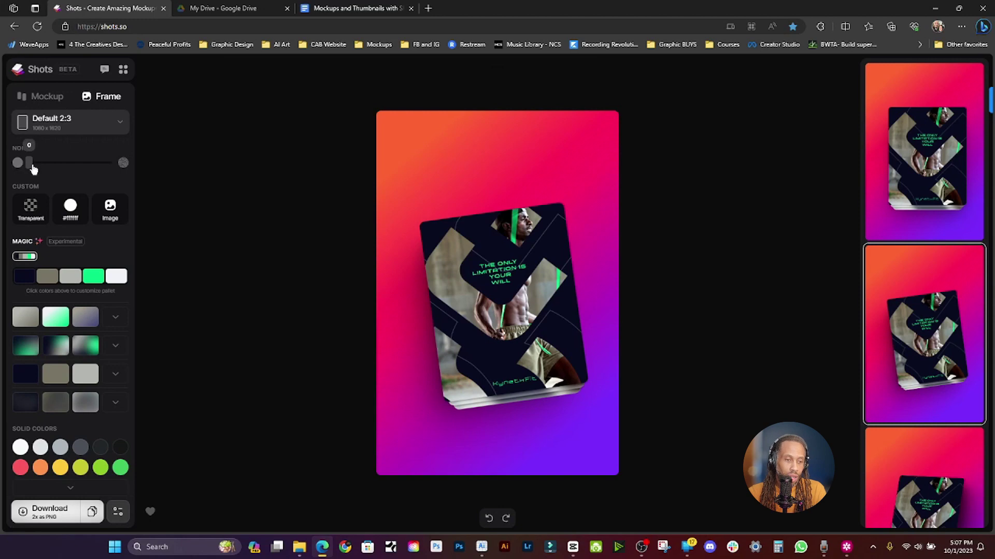
mouse_move(33, 168)
mouse_down()
mouse_move(128, 169)
mouse_move(53, 166)
mouse_up()
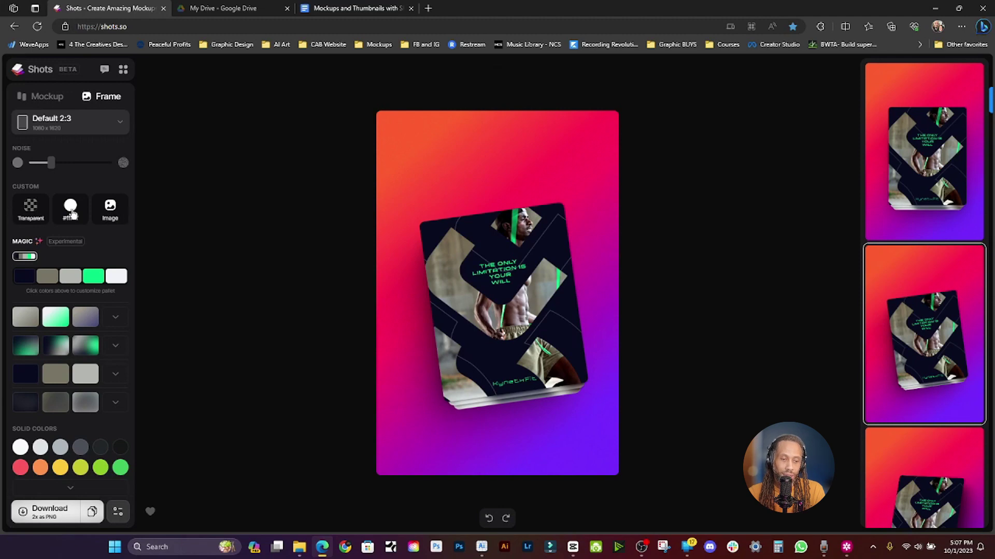
Set a Transparent background and download the mockup as a PNG through Edge
click(31, 209)
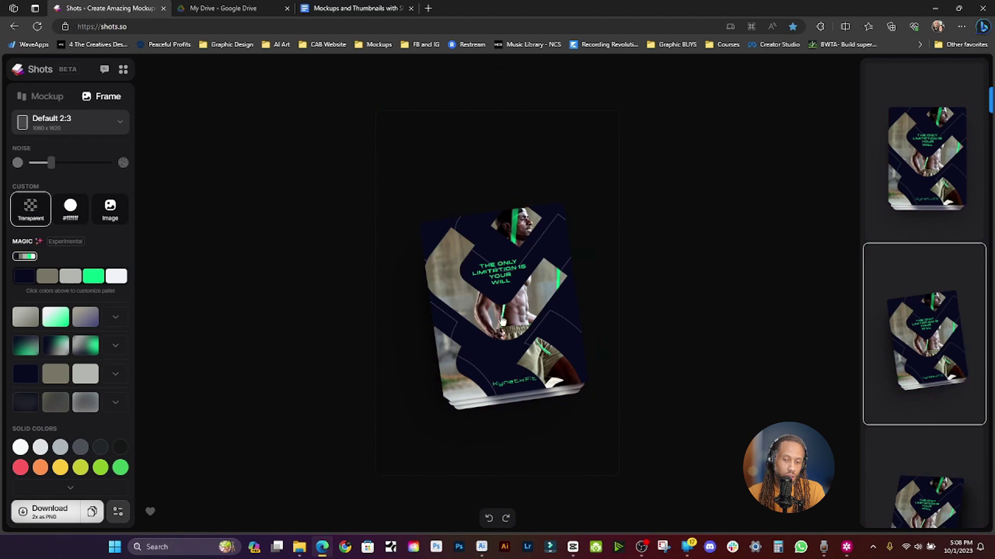
click(61, 512)
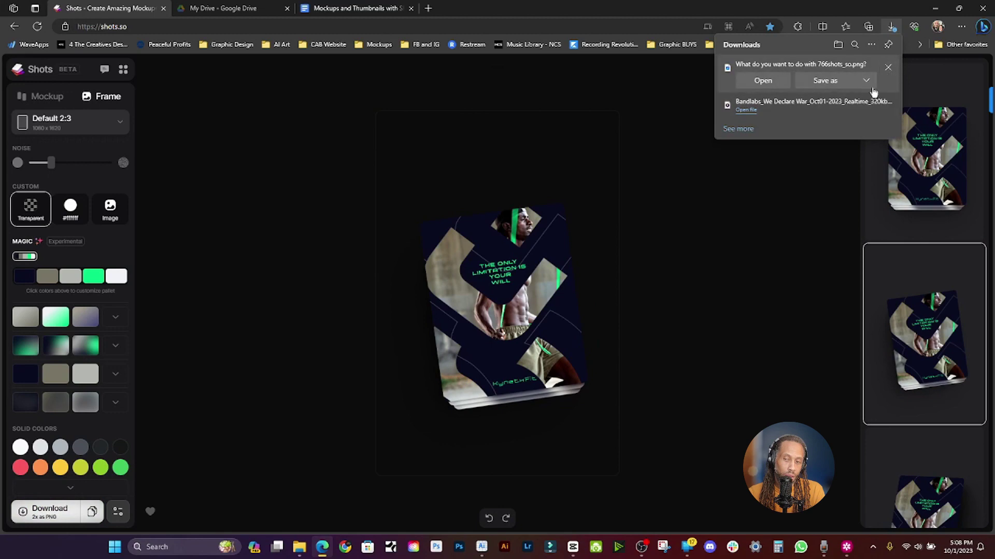
click(889, 72)
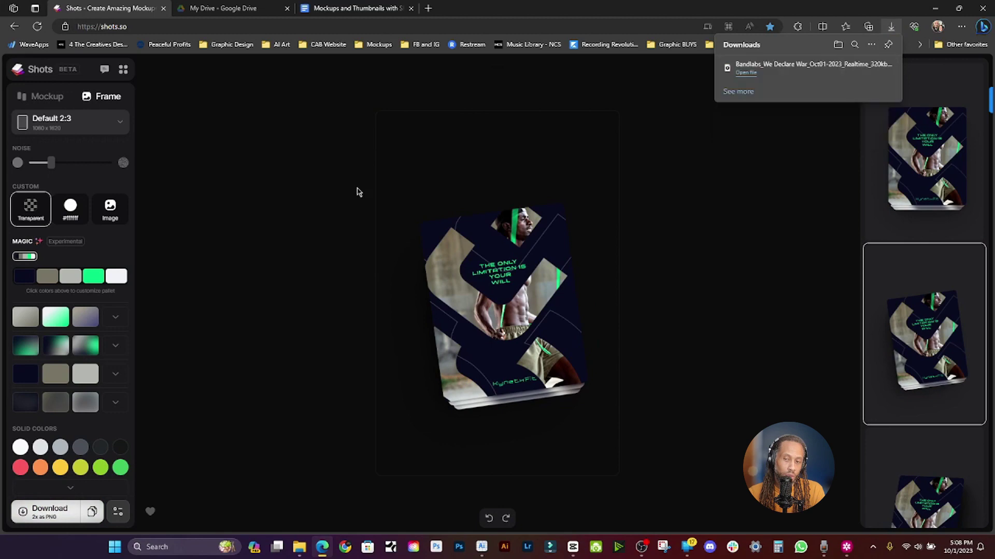
click(521, 11)
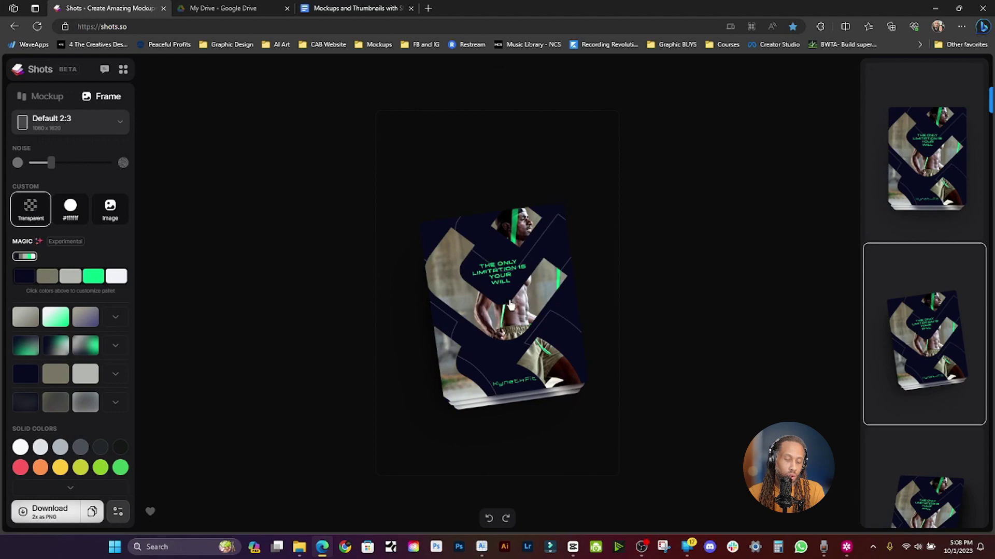
Refresh the palette gradients and apply the grey-white-to-green Magic gradient from row two
click(71, 278)
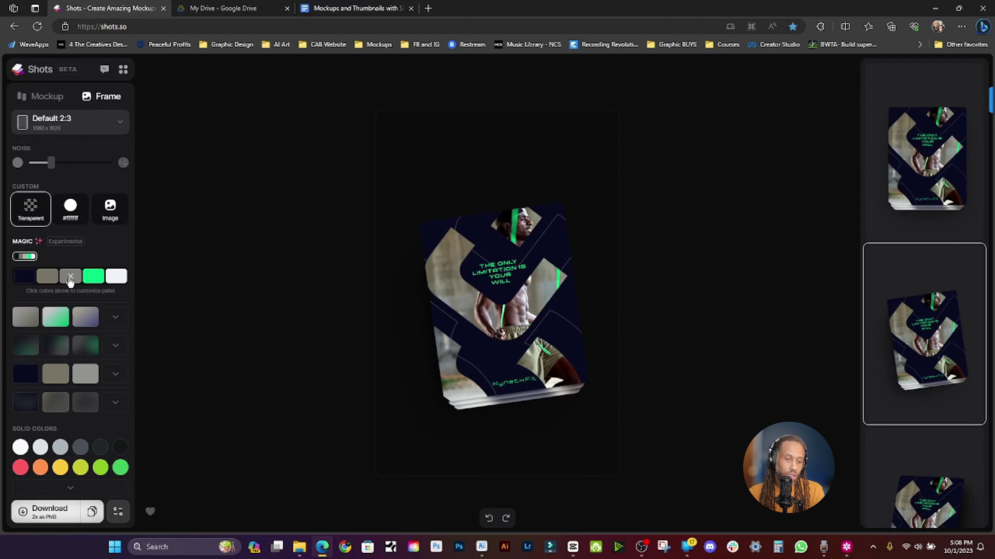
click(71, 281)
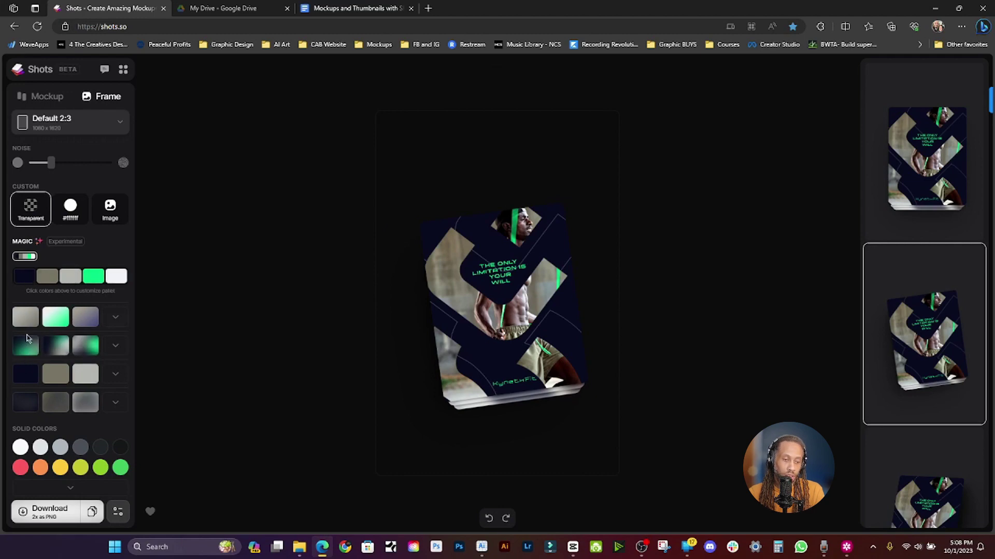
click(28, 321)
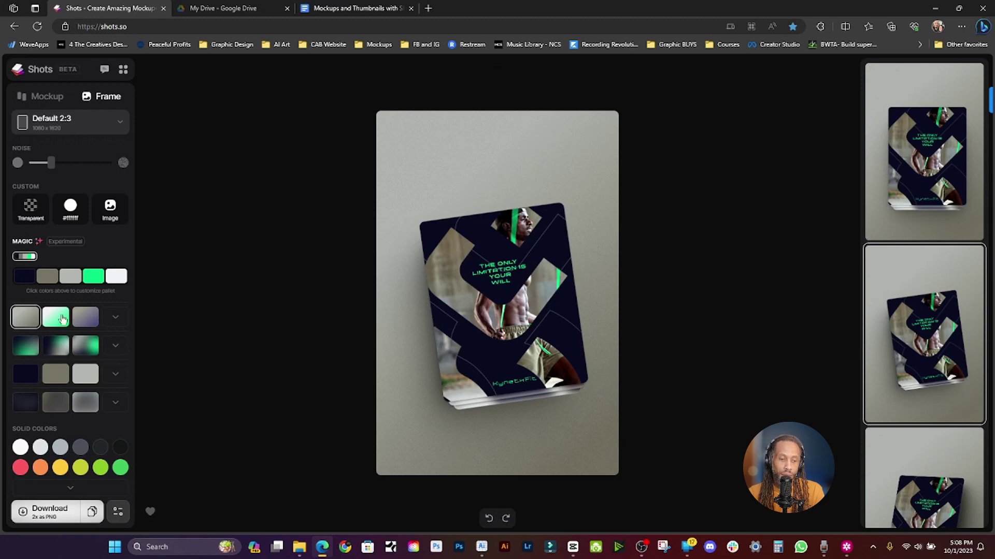
click(62, 318)
click(25, 347)
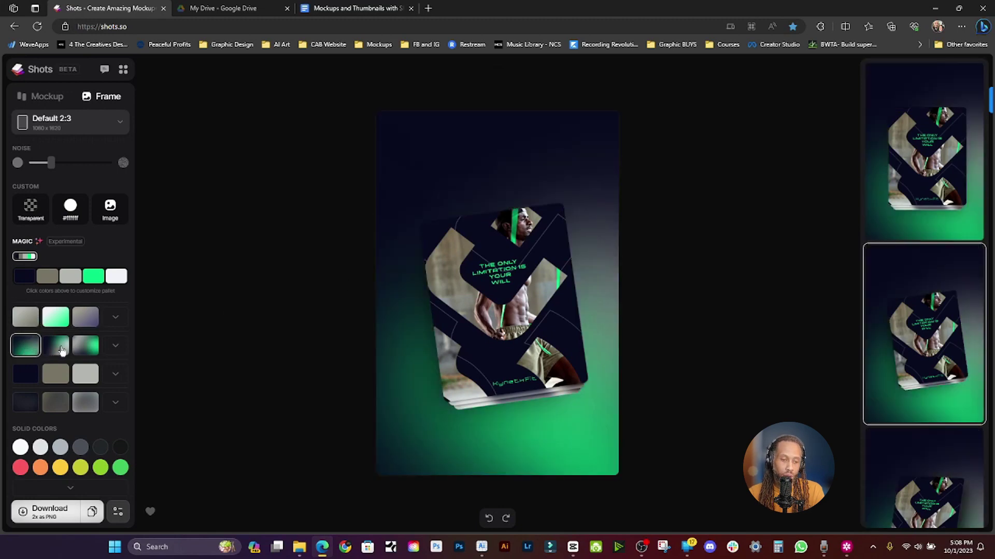
click(89, 350)
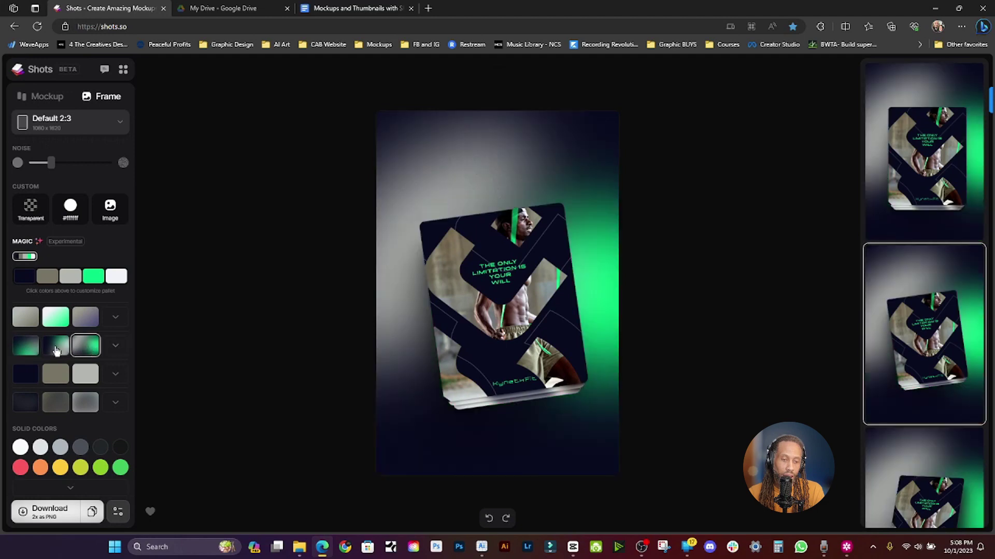
click(57, 350)
click(84, 347)
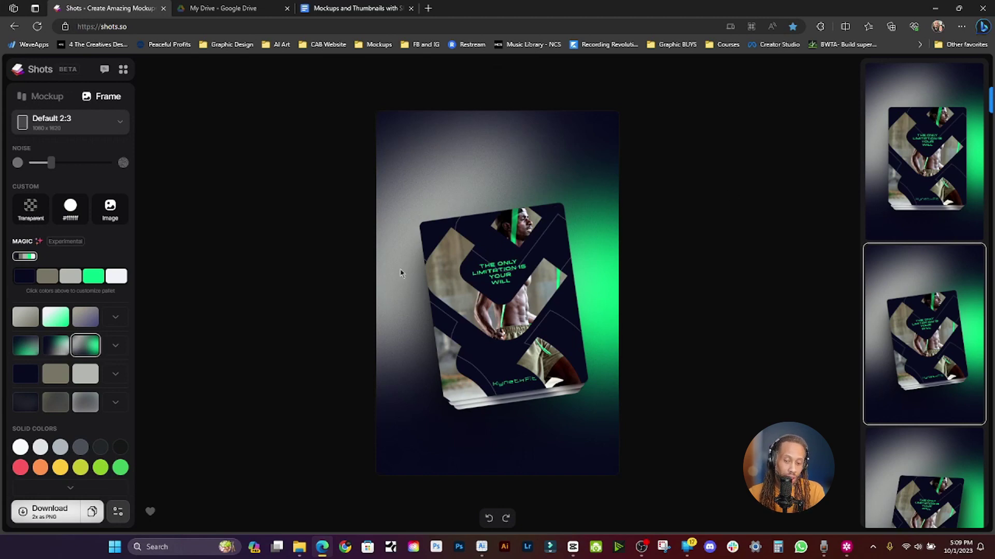
click(44, 97)
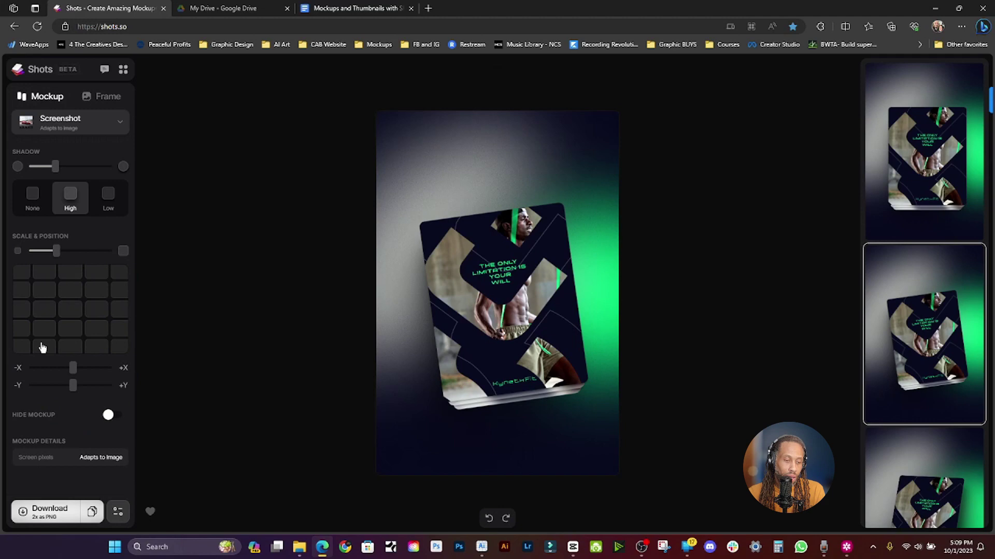
click(110, 418)
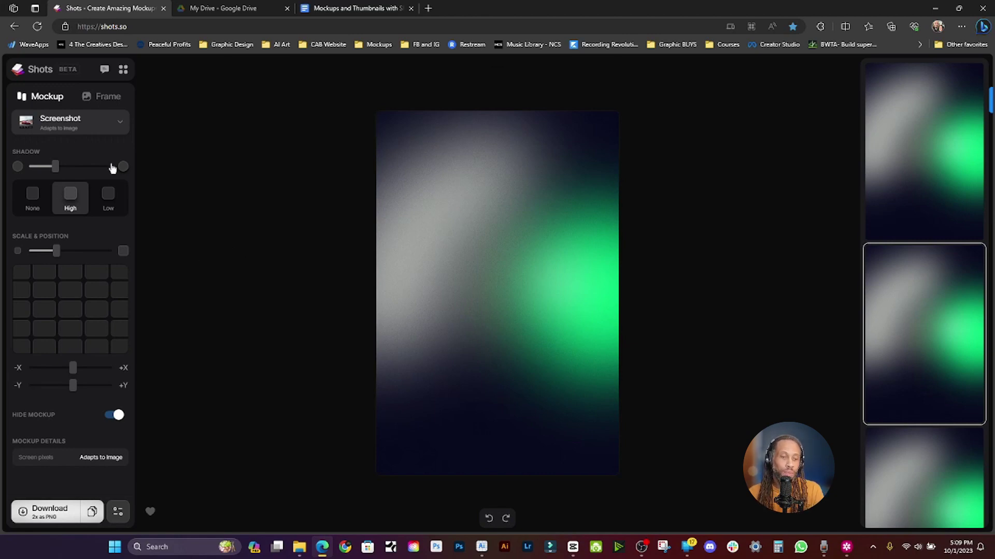
click(119, 415)
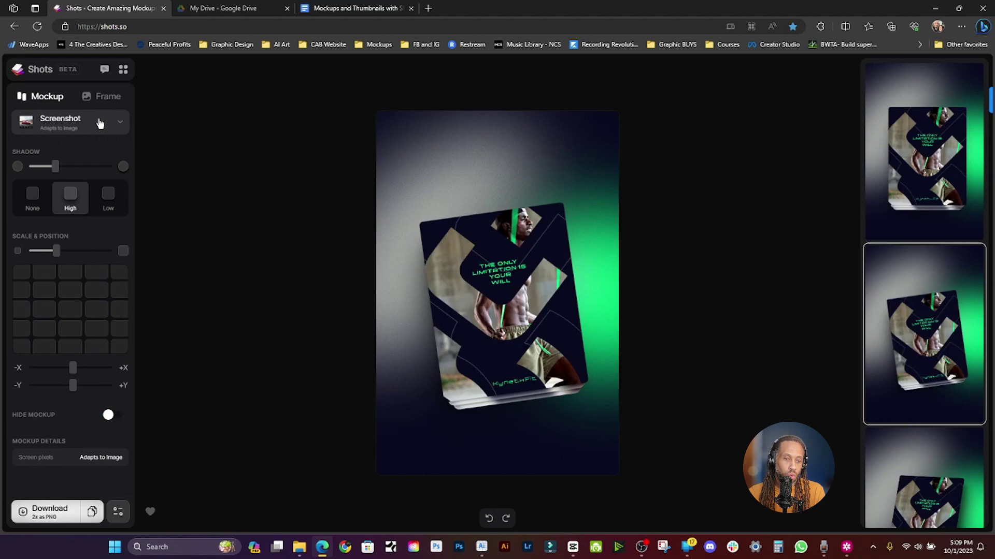
click(107, 97)
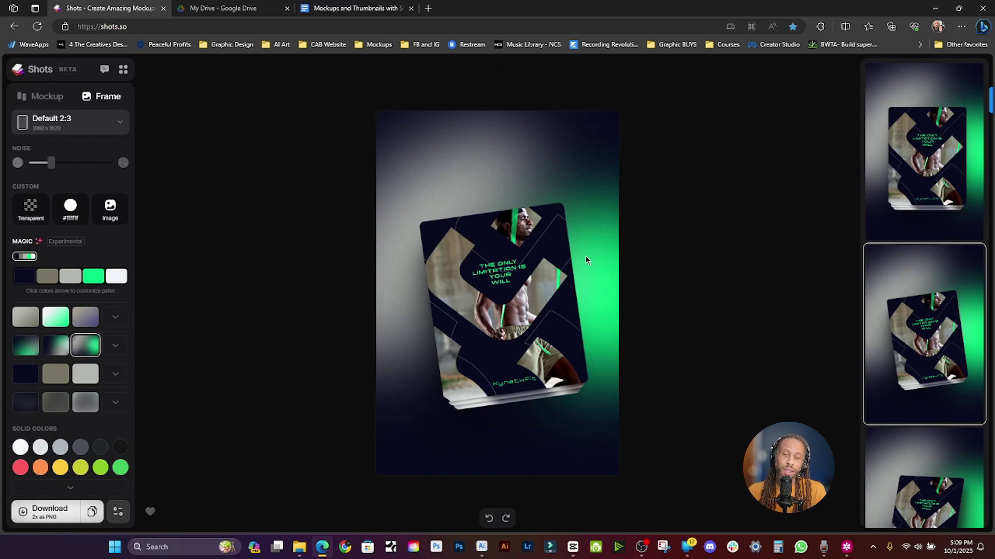
Change the canvas size from Default 2:3 to Instagram Portrait 4:5
click(112, 119)
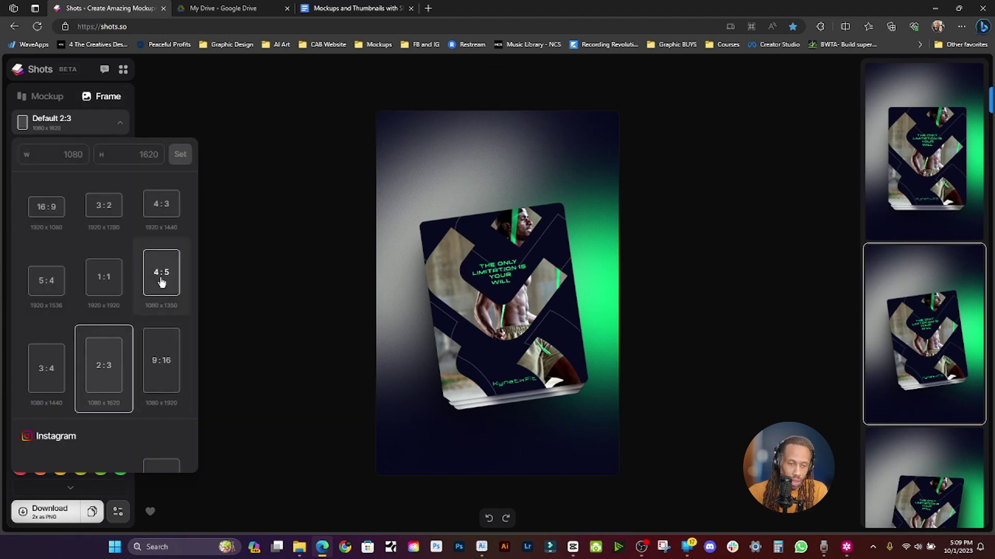
scroll(151, 280, down, 2)
scroll(130, 269, down, 3)
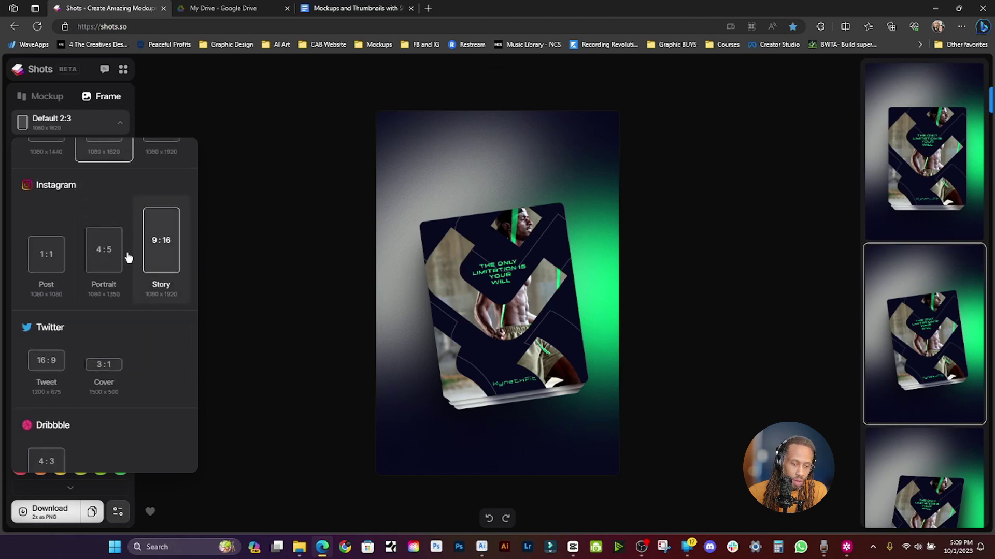
click(107, 249)
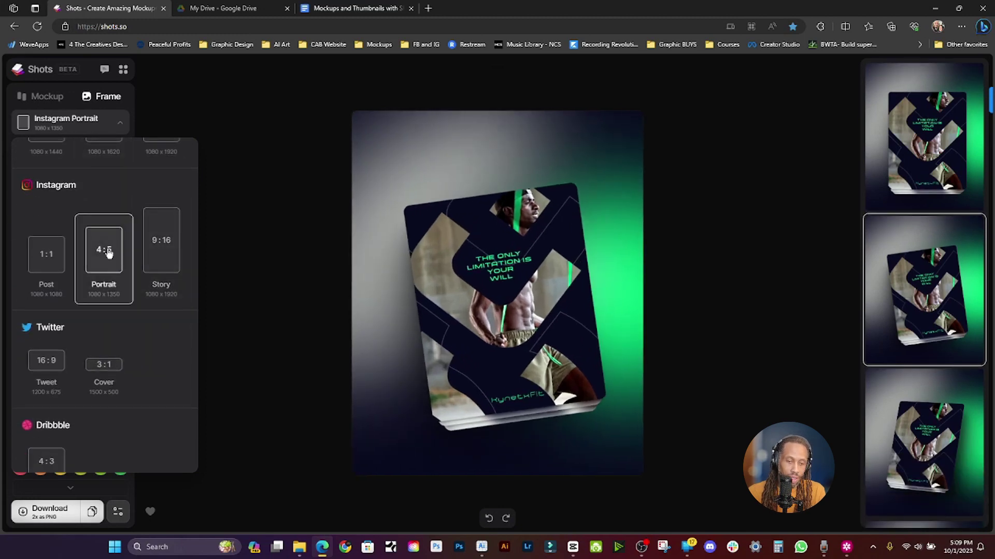
Set a custom canvas size of width 2160 and height 1350
click(127, 122)
click(111, 128)
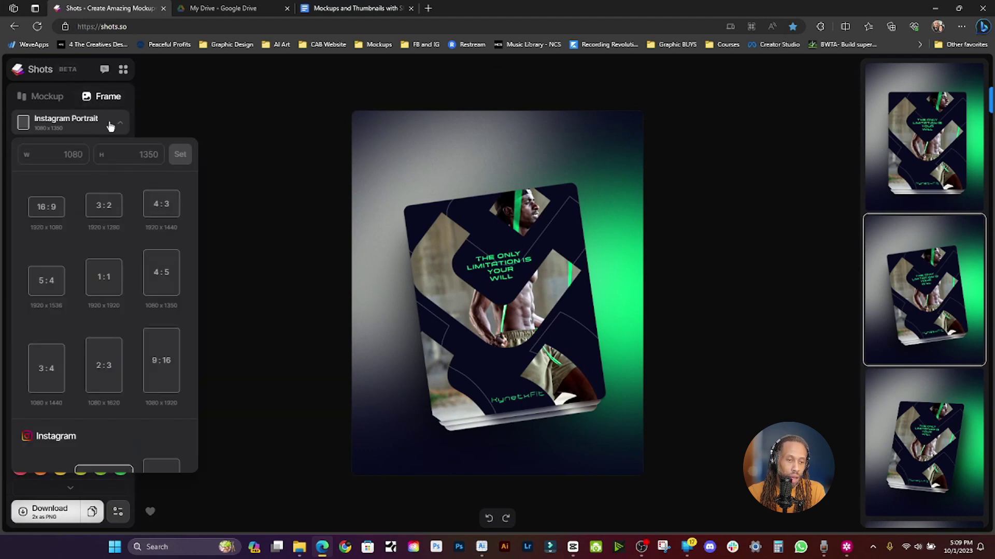
click(57, 154)
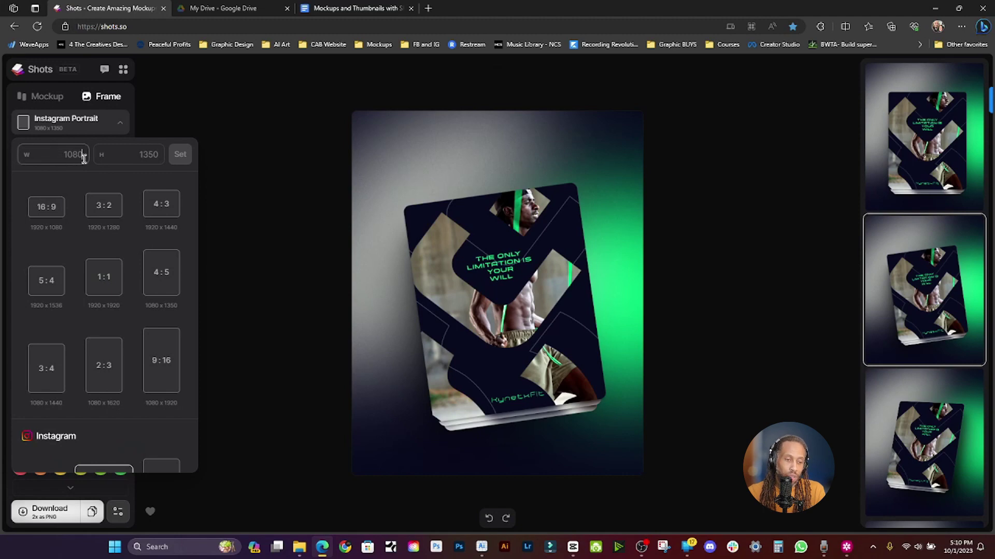
click(67, 154)
key(BackSpace)
key(BackSpace)
key(BackSpace)
text(2160)
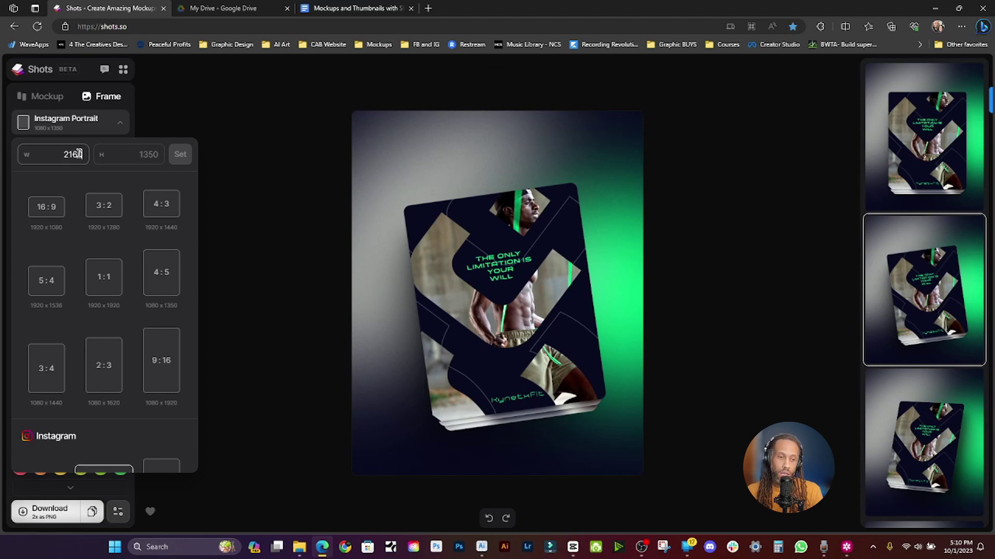
click(143, 154)
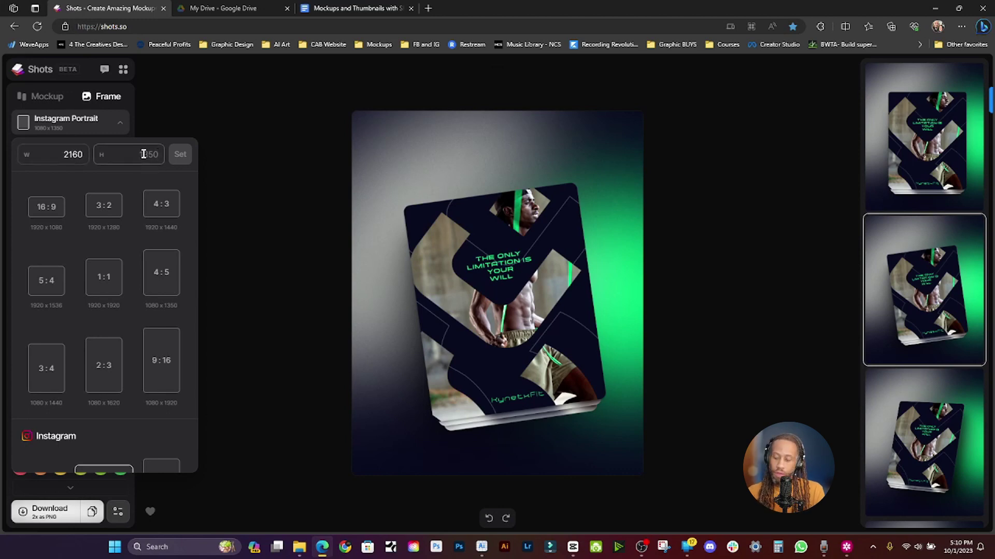
text(1350)
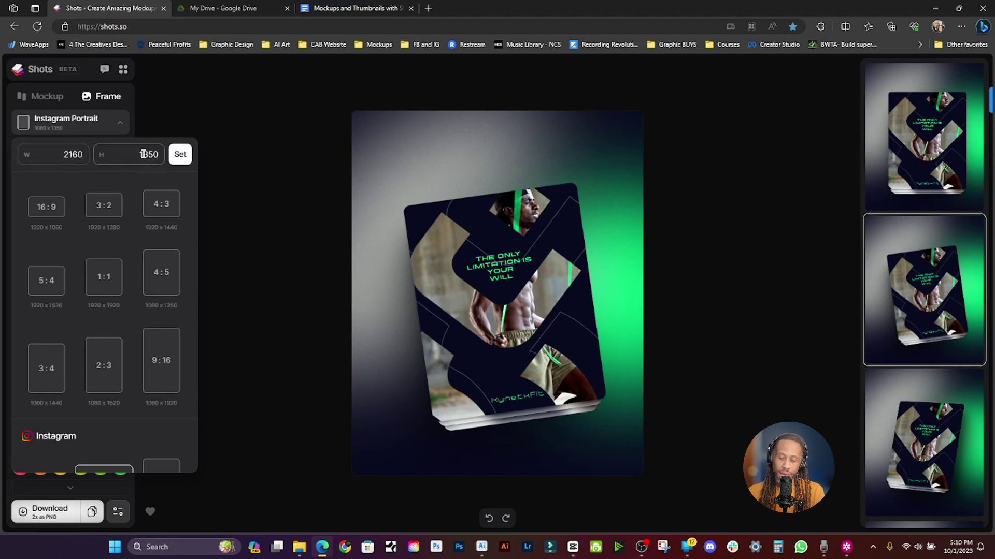
key(Return)
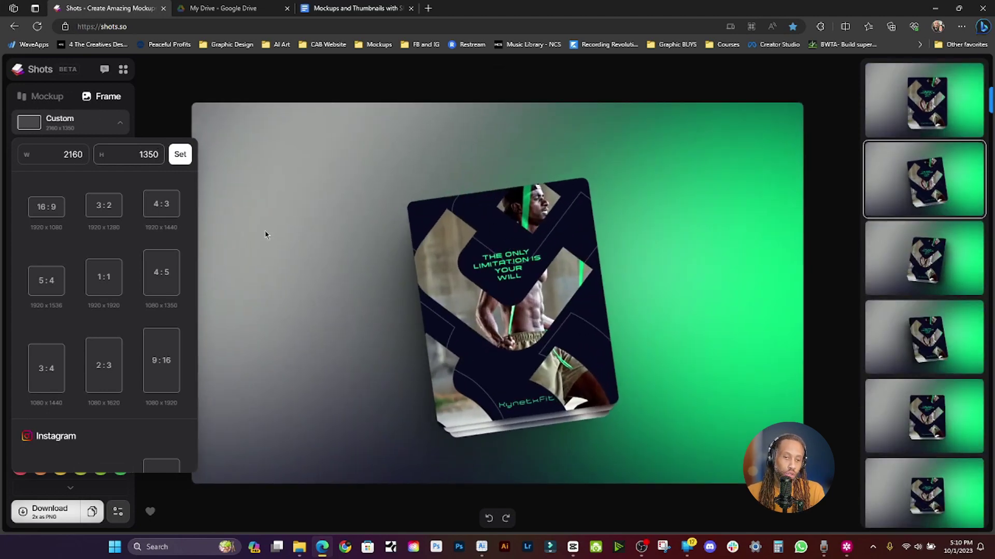
Browse the device mockup categories and place the poster on an iPhone 15
click(338, 152)
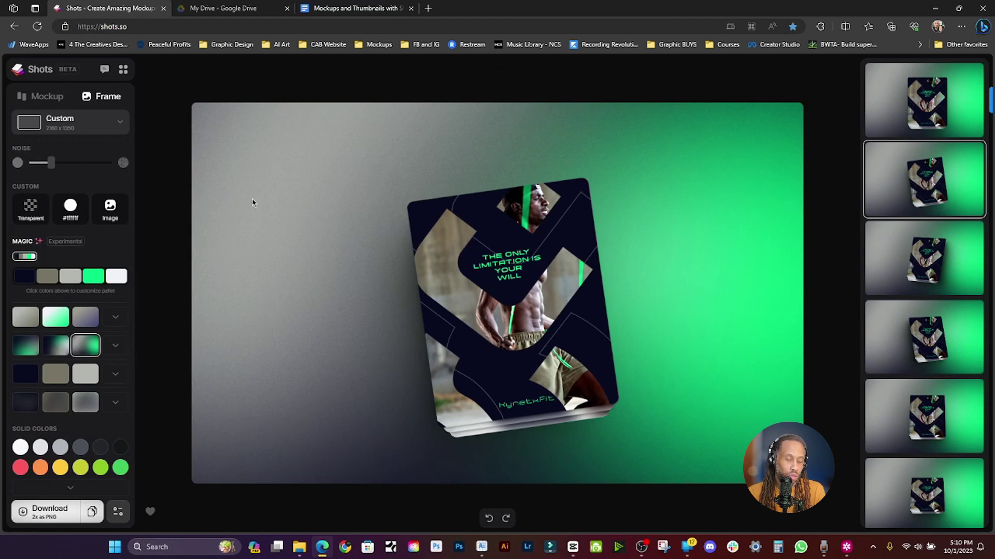
click(46, 97)
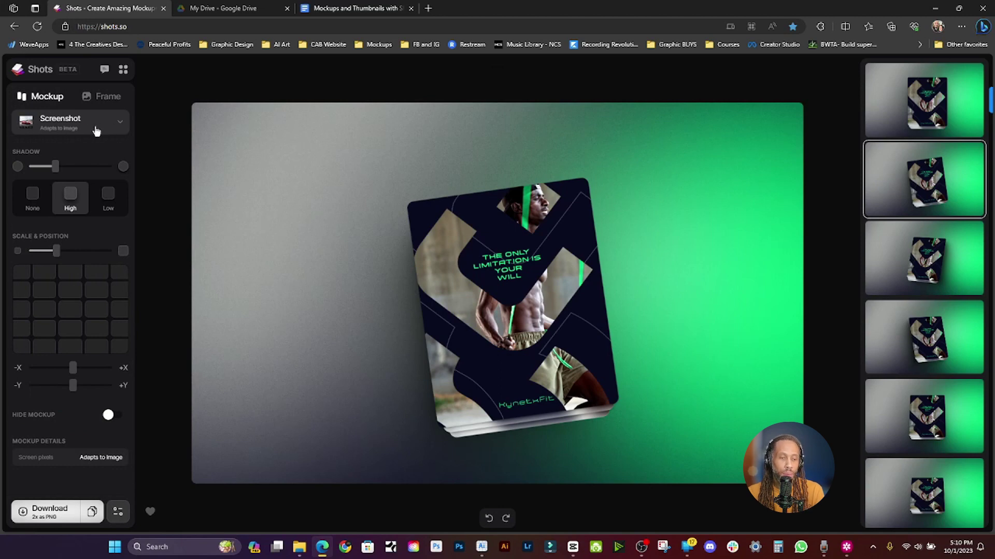
click(114, 124)
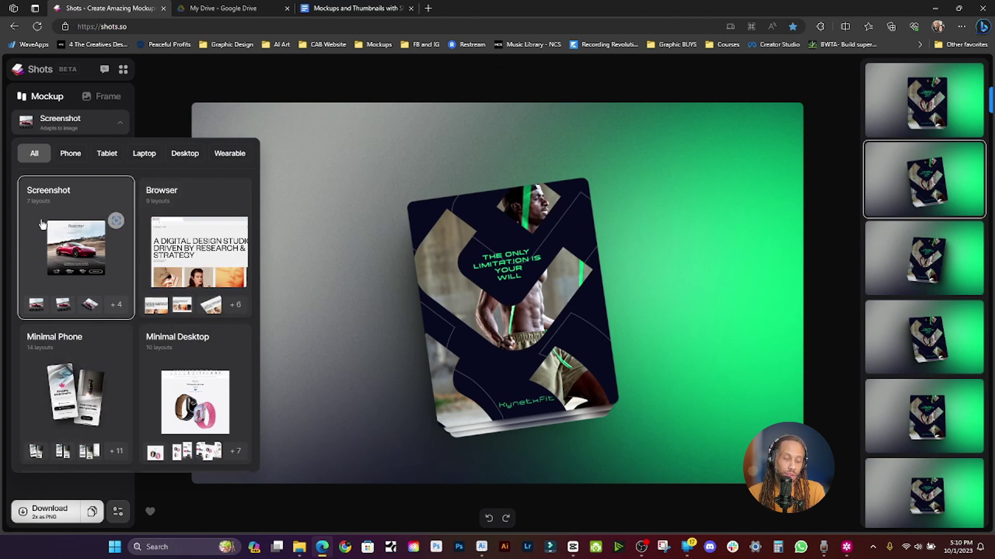
click(71, 154)
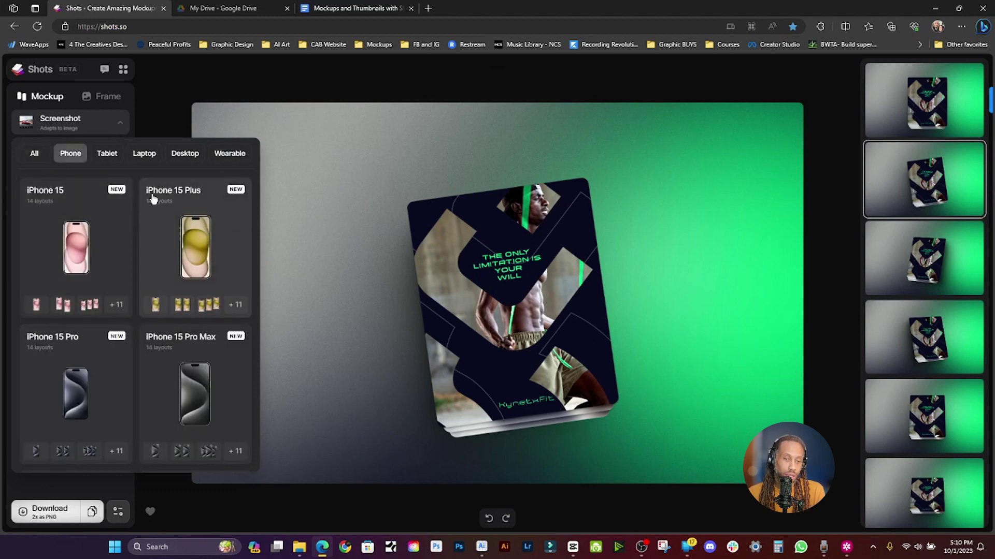
click(108, 154)
click(145, 155)
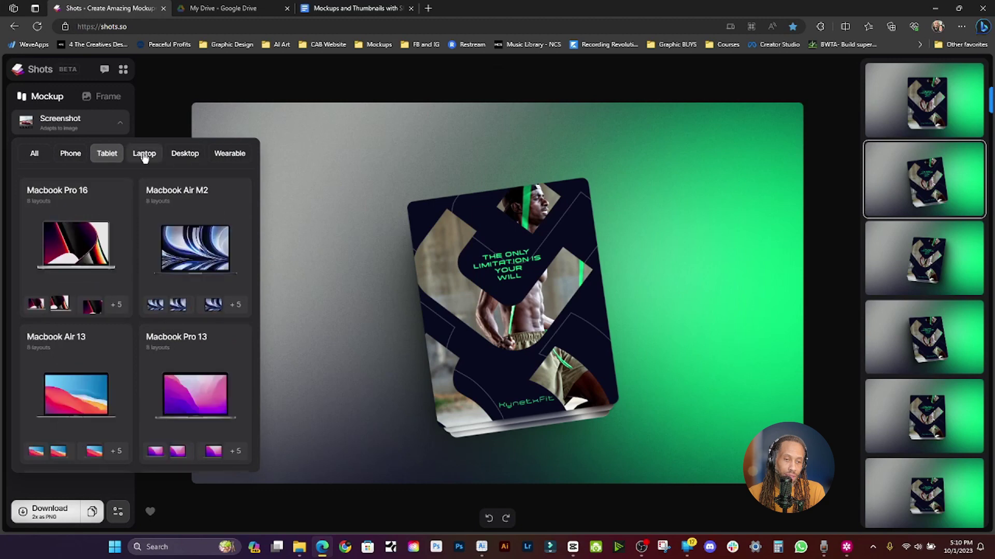
click(185, 158)
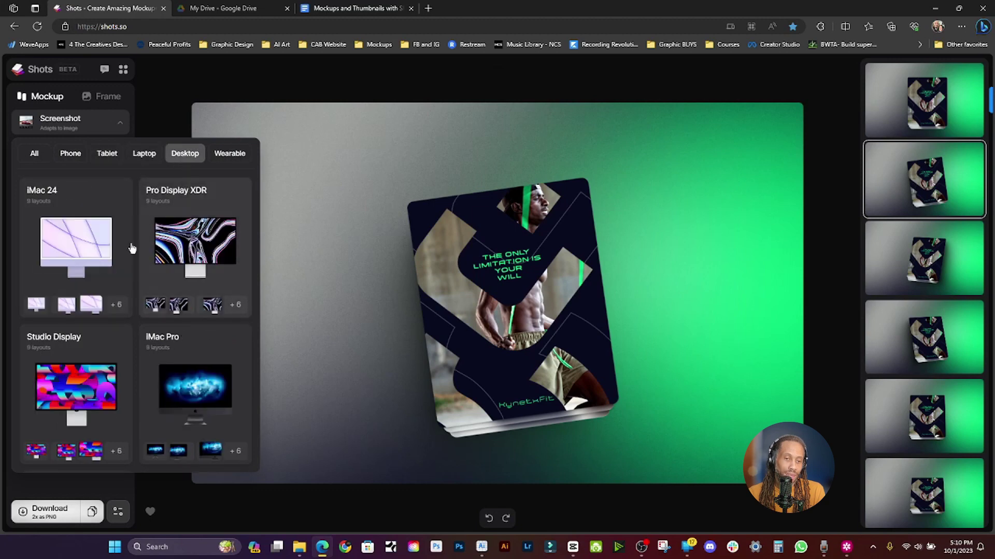
click(227, 157)
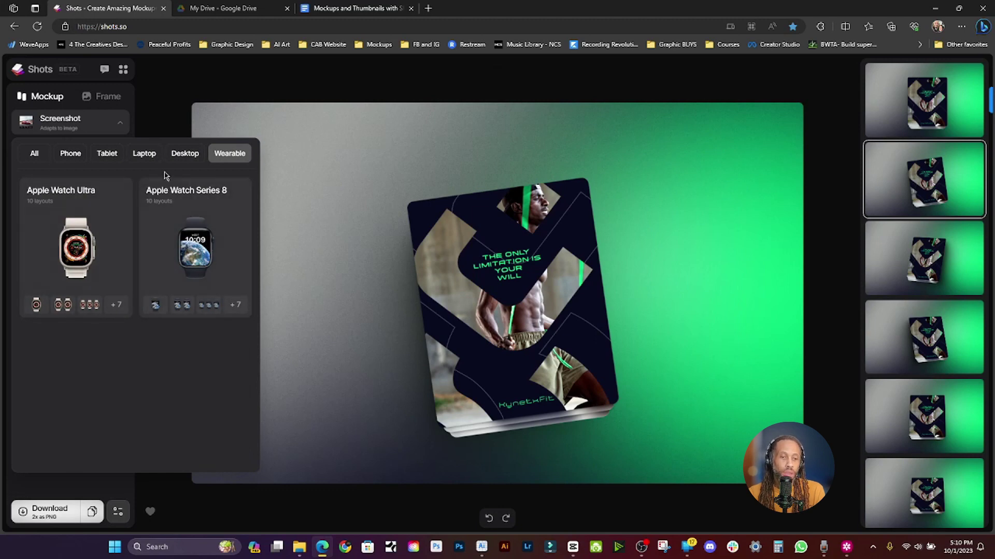
click(69, 154)
mouse_move(76, 247)
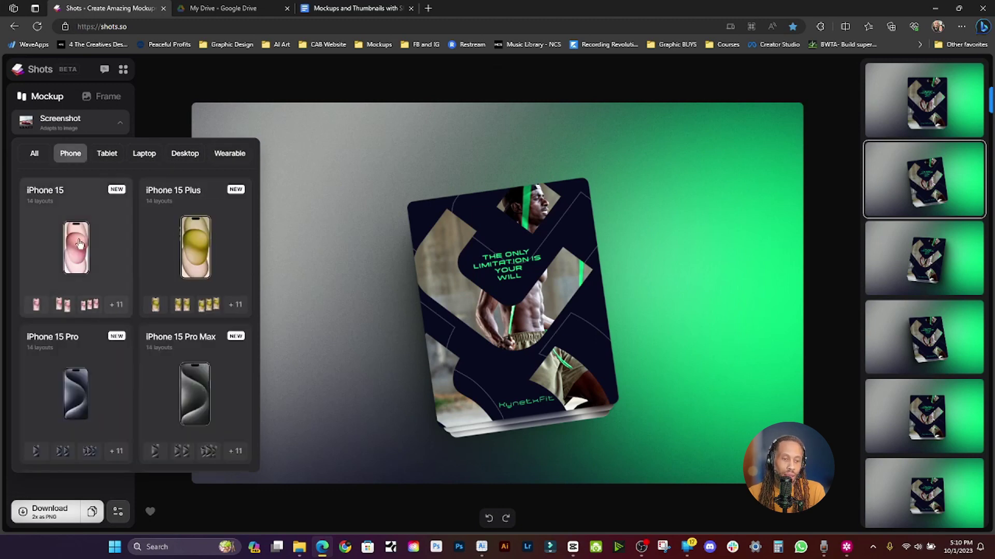
click(68, 233)
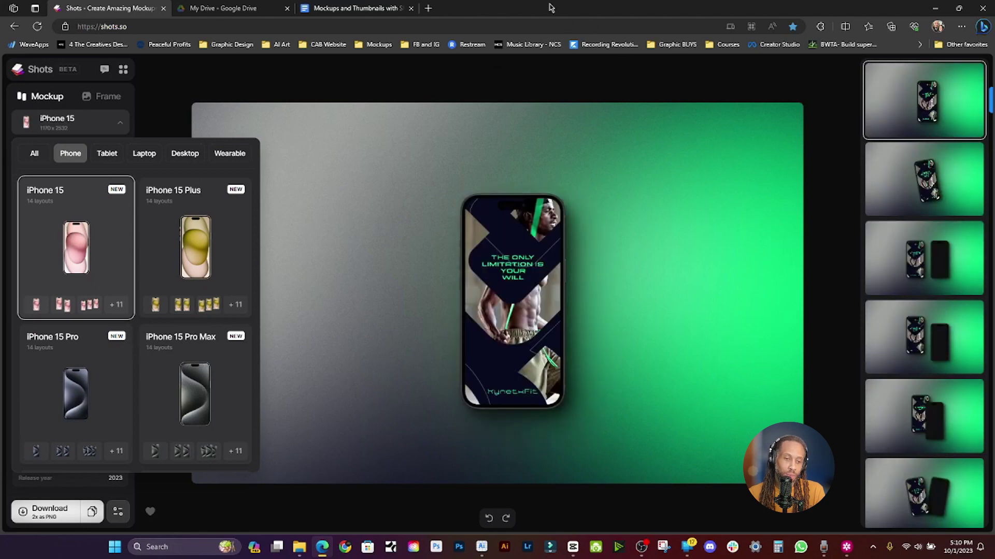
Preview two-phone and three-phone layout options for the mockup
click(453, 161)
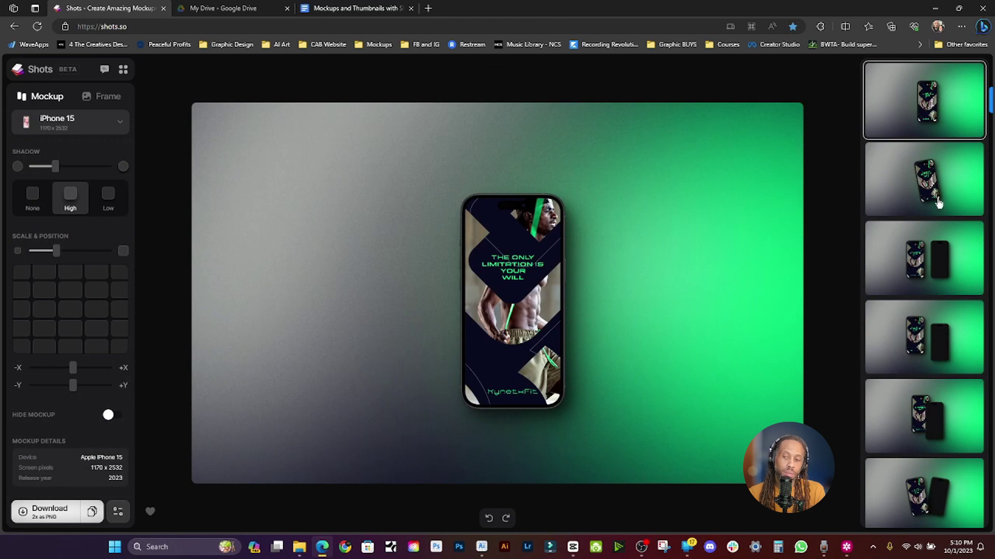
click(923, 253)
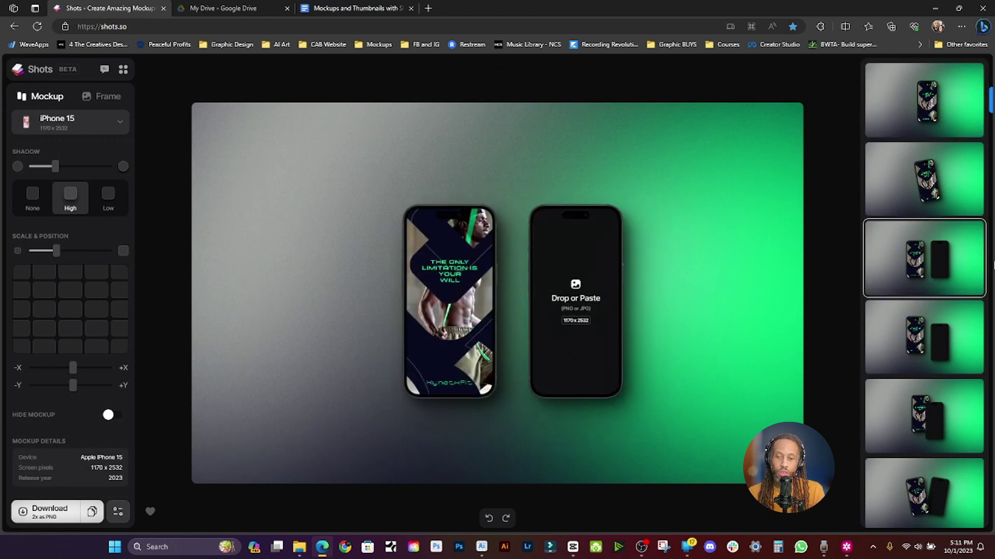
scroll(932, 243, down, 3)
scroll(931, 251, down, 3)
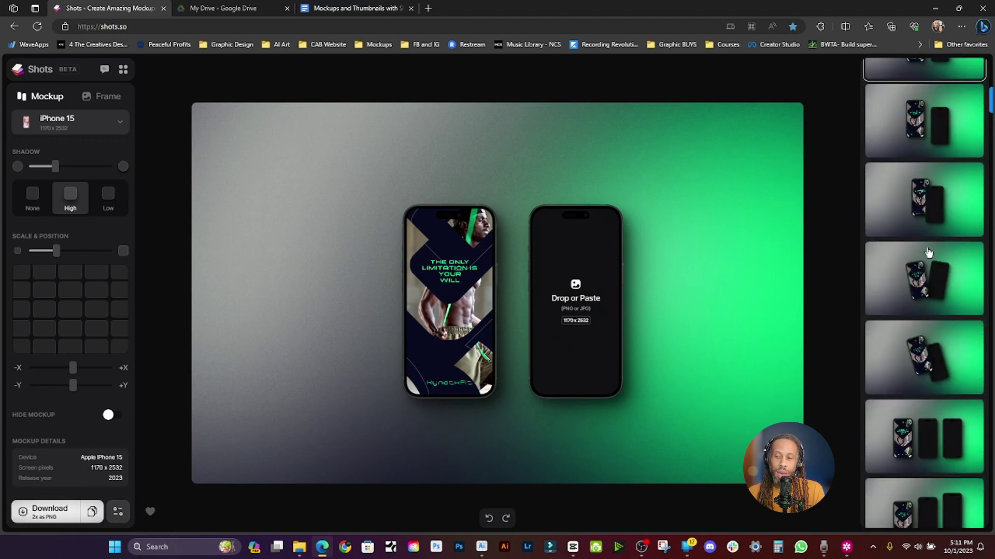
scroll(931, 267, down, 3)
scroll(934, 322, down, 3)
click(934, 323)
scroll(927, 311, up, 5)
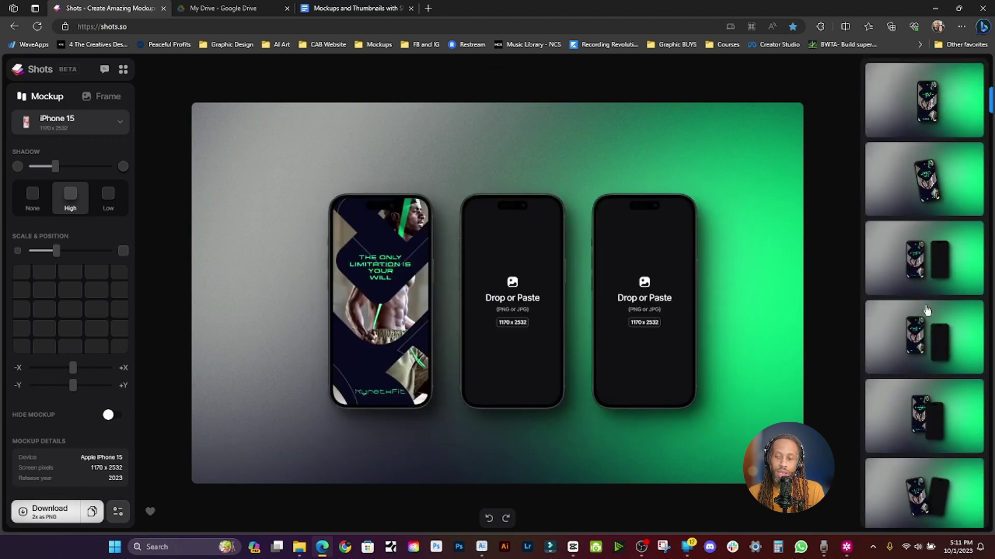
click(937, 272)
Apply a tilted three-phone layout, scale it from 33 to 48, and centre it
click(923, 330)
click(927, 394)
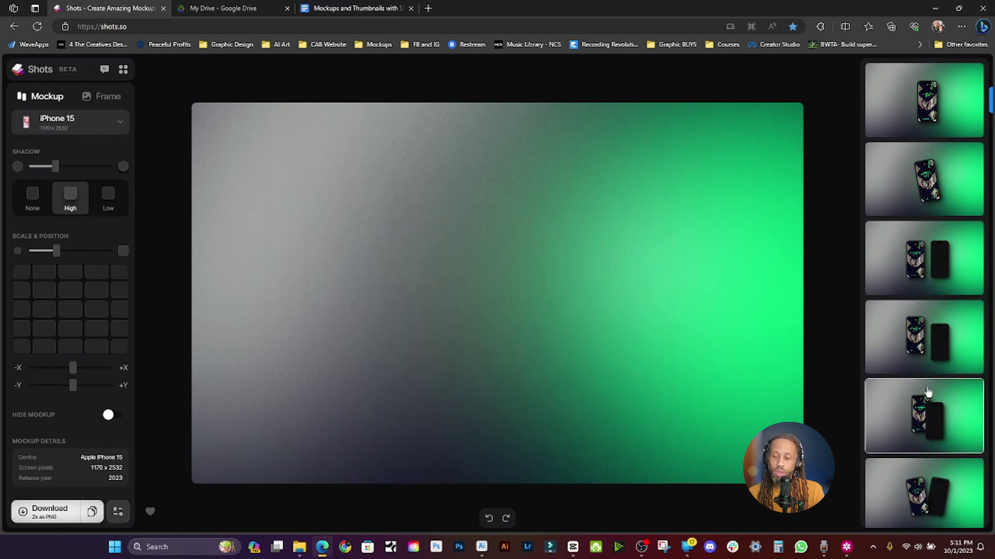
scroll(921, 270, down, 5)
scroll(919, 243, down, 4)
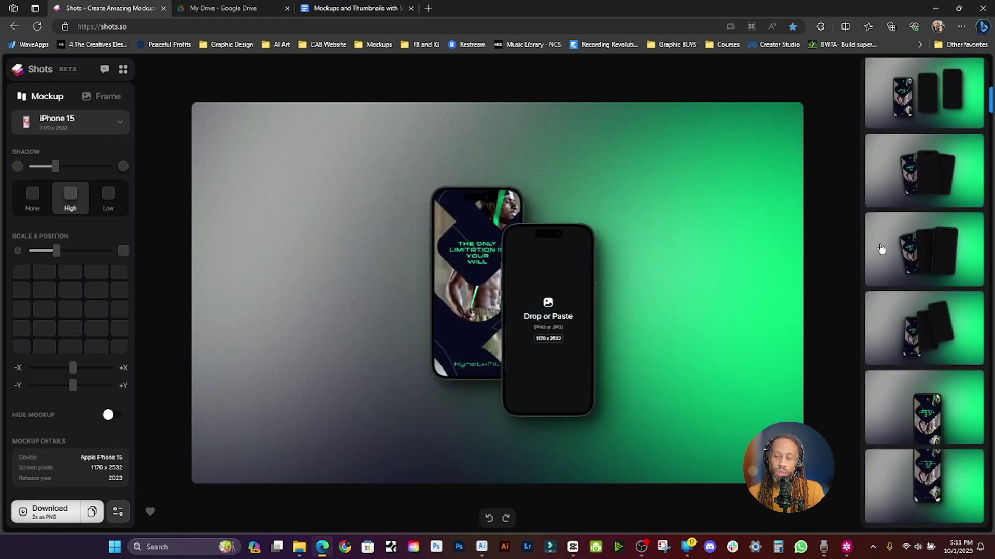
click(927, 254)
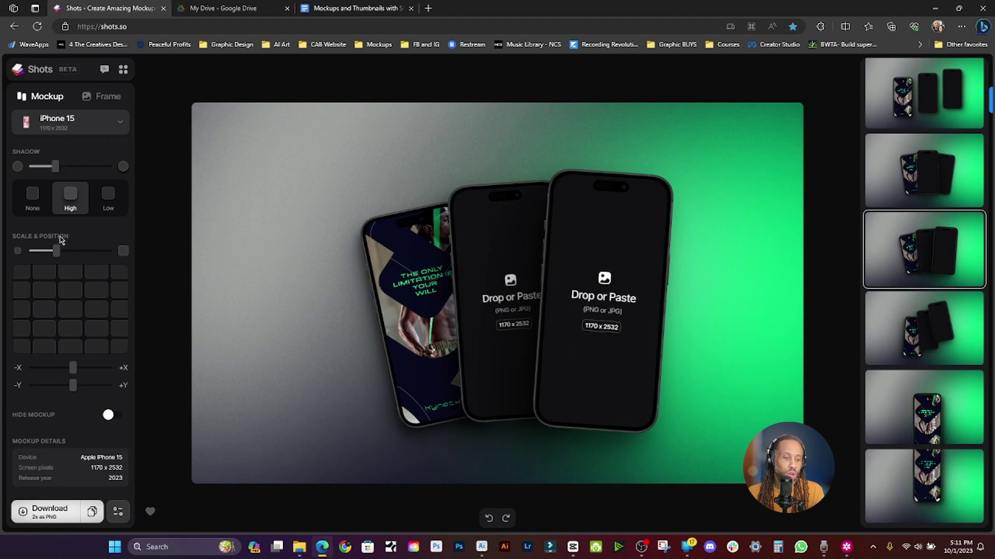
mouse_move(55, 251)
drag(59, 254, 71, 254)
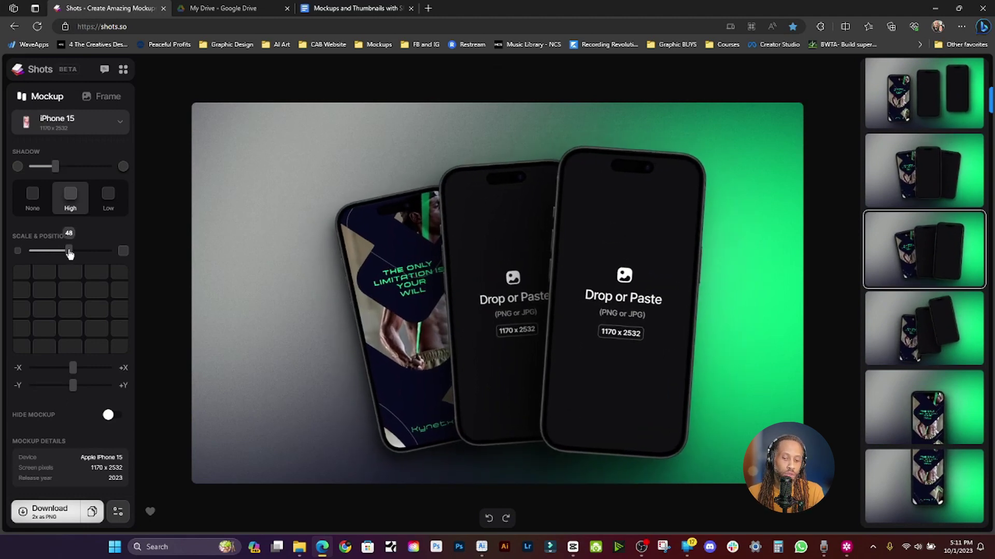
click(70, 309)
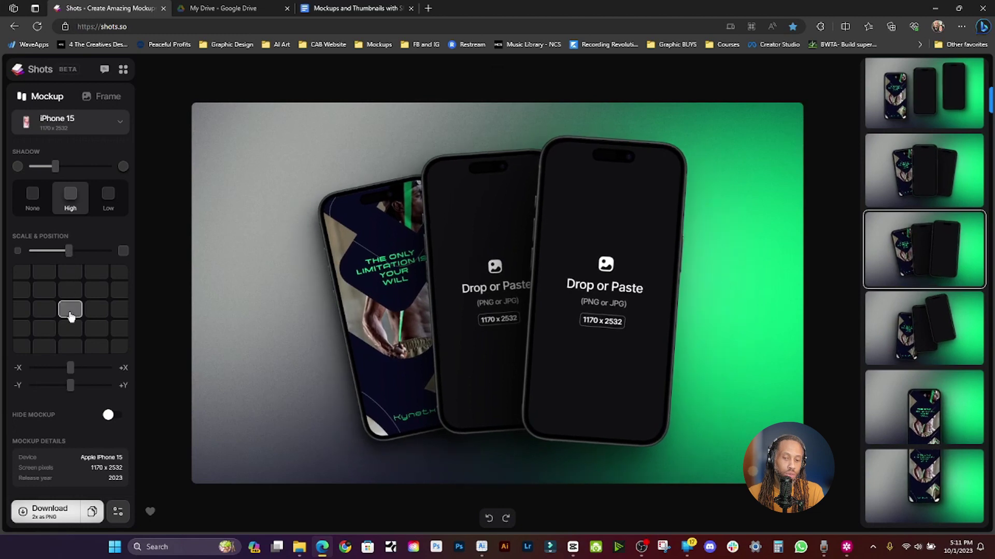
Drag the PUNCH BEYOND LIMITS poster from File Explorer onto the middle phone
click(489, 239)
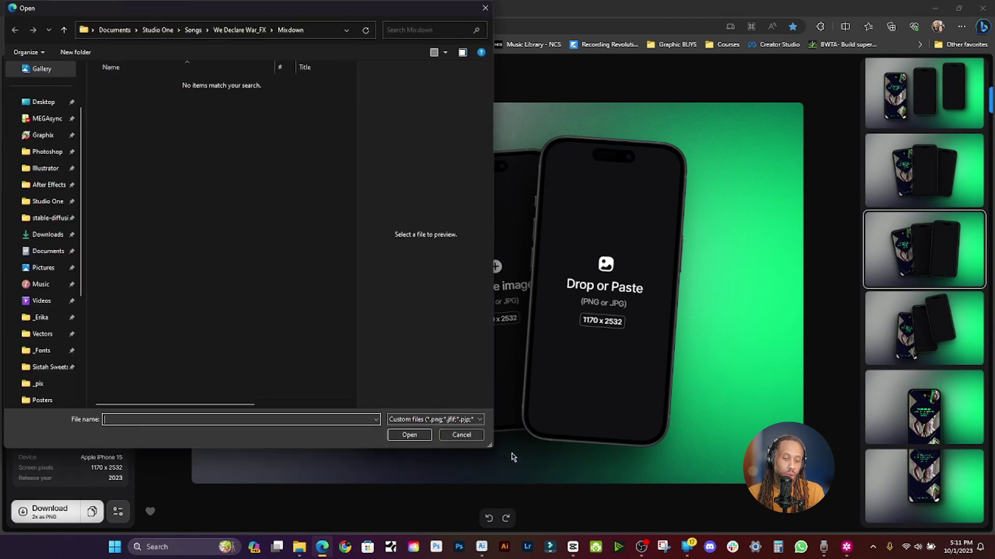
click(461, 435)
click(299, 547)
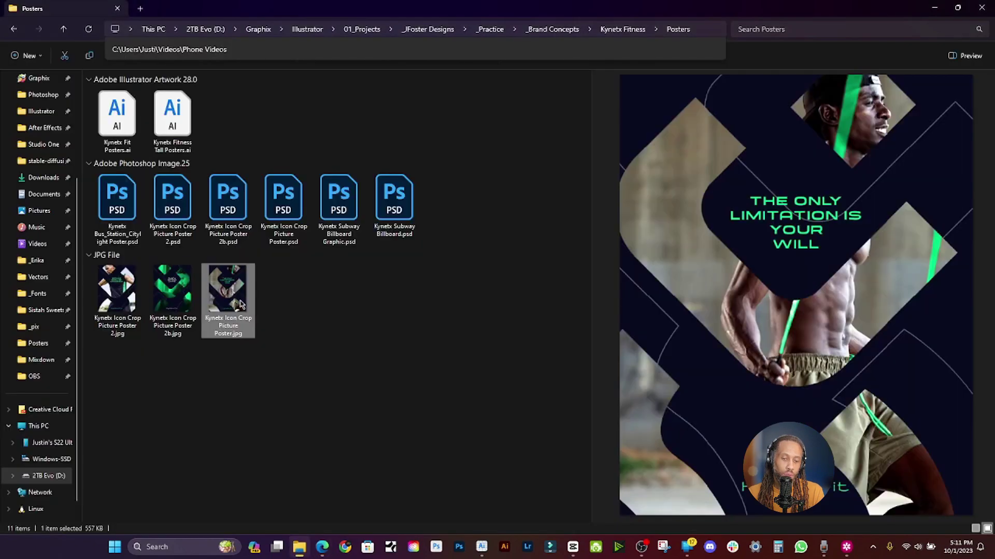
drag(176, 299, 321, 551)
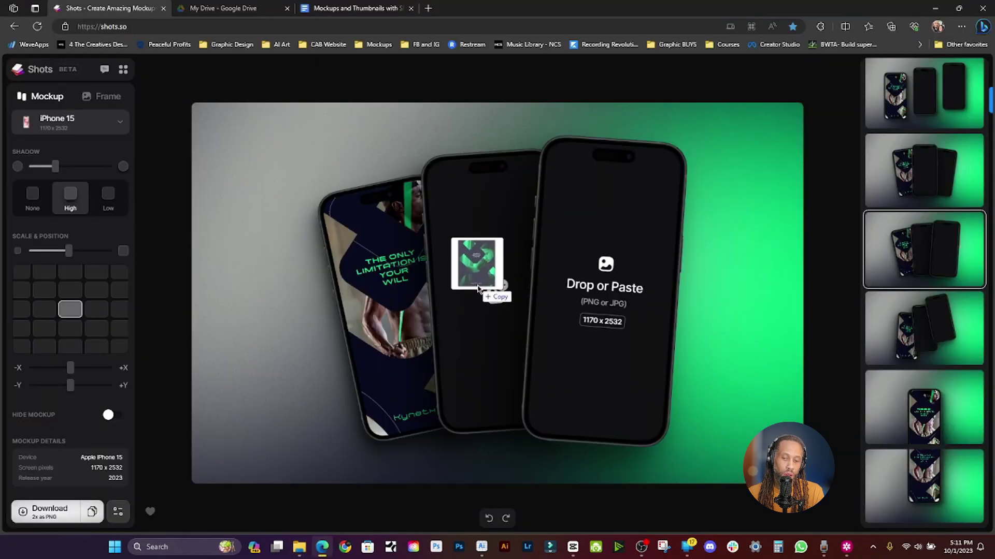
drag(321, 551, 478, 289)
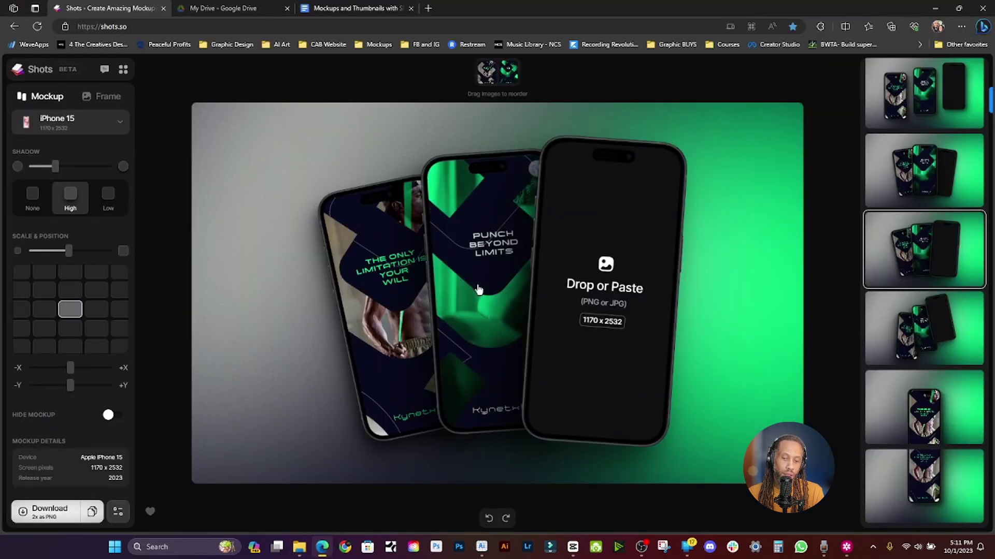
Drag the NOTHING SHALL BE IMPOSSIBLE poster onto the right phone
click(299, 547)
click(117, 295)
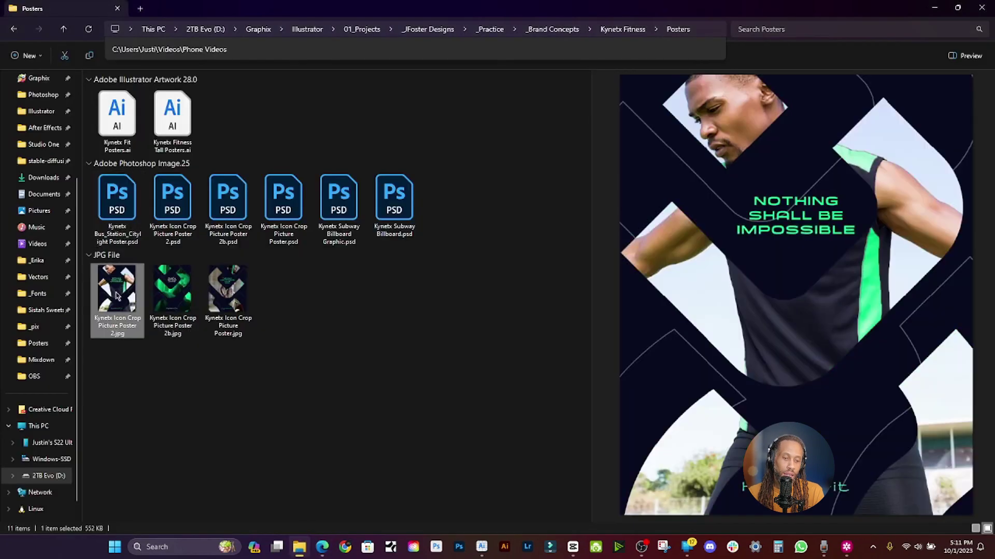
drag(116, 289, 620, 289)
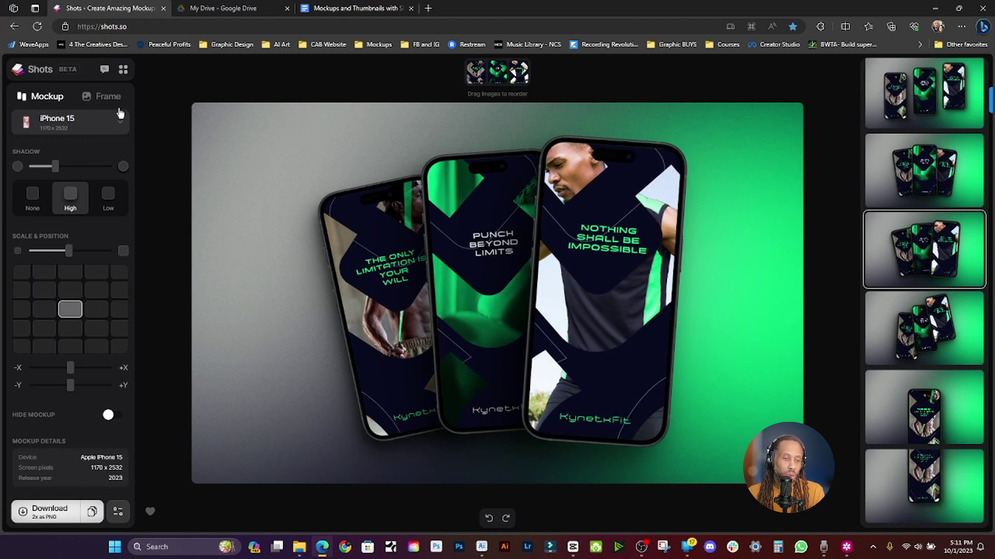
Switch the frame background to transparent, then back to the grey-to-green gradient
click(104, 96)
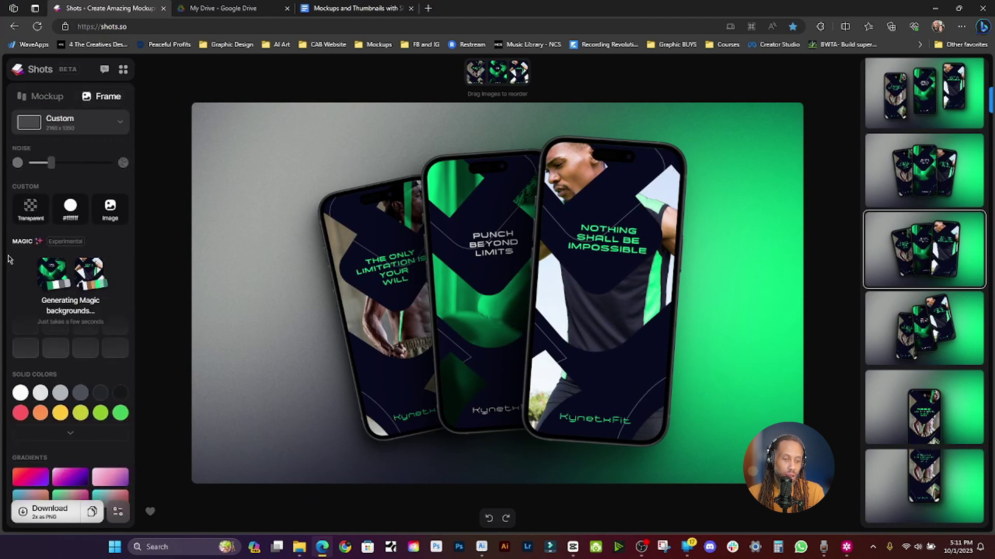
click(31, 217)
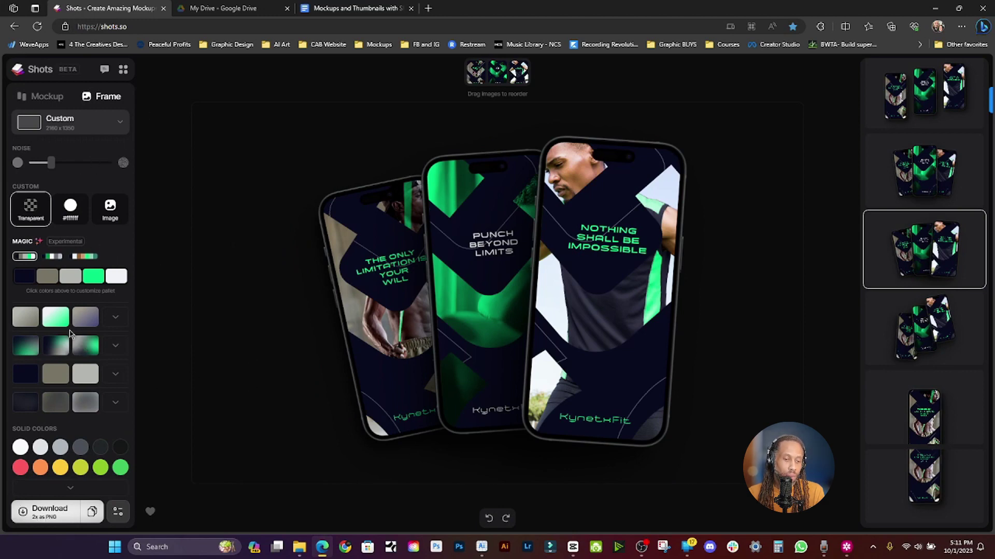
click(83, 349)
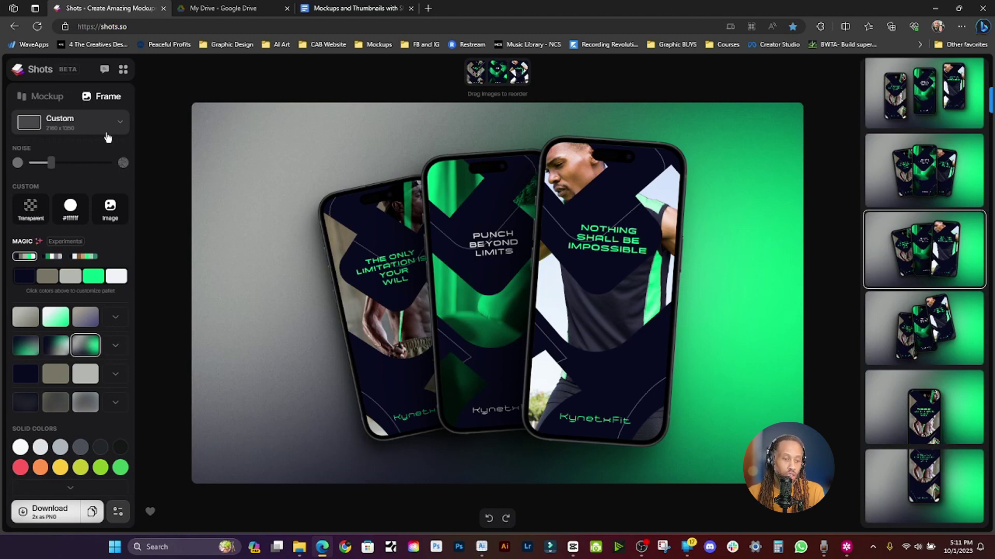
Expand and collapse Solid Colors to review more background colours
scroll(74, 342, down, 5)
scroll(83, 275, up, 3)
scroll(78, 233, up, 2)
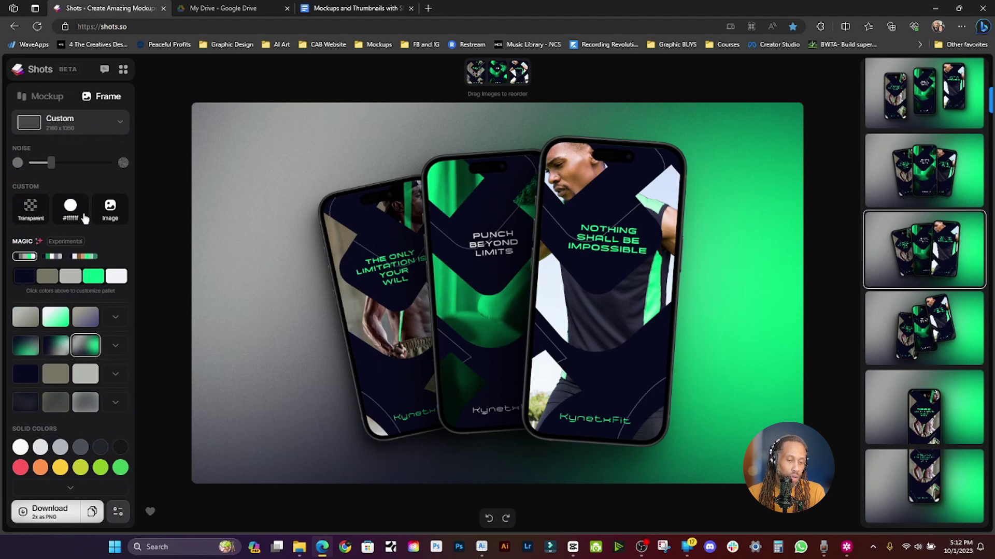
scroll(85, 217, down, 5)
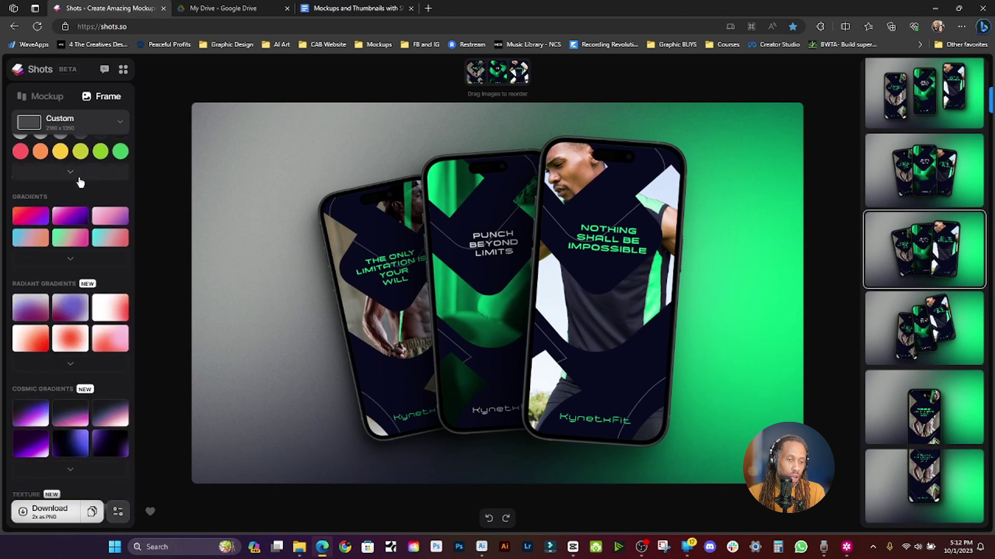
click(82, 178)
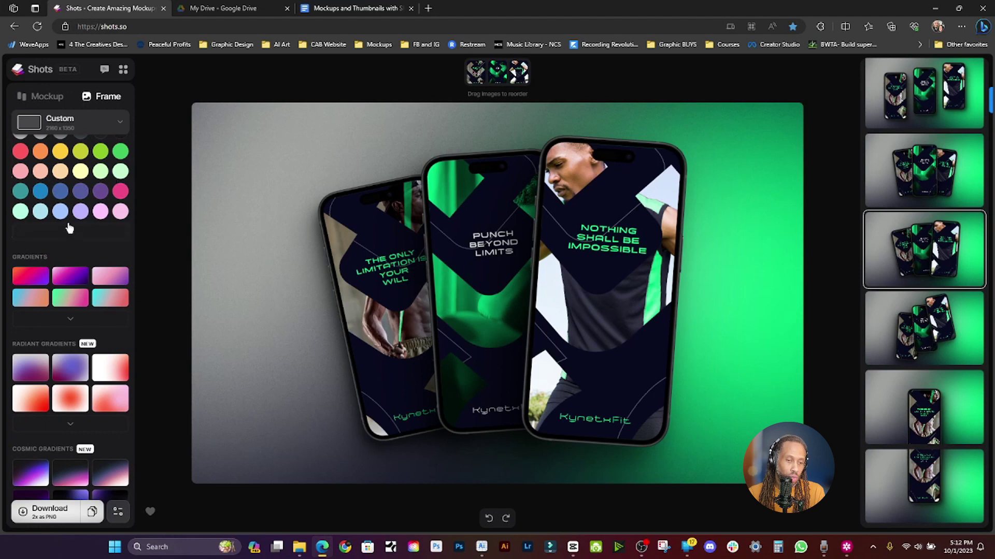
click(72, 236)
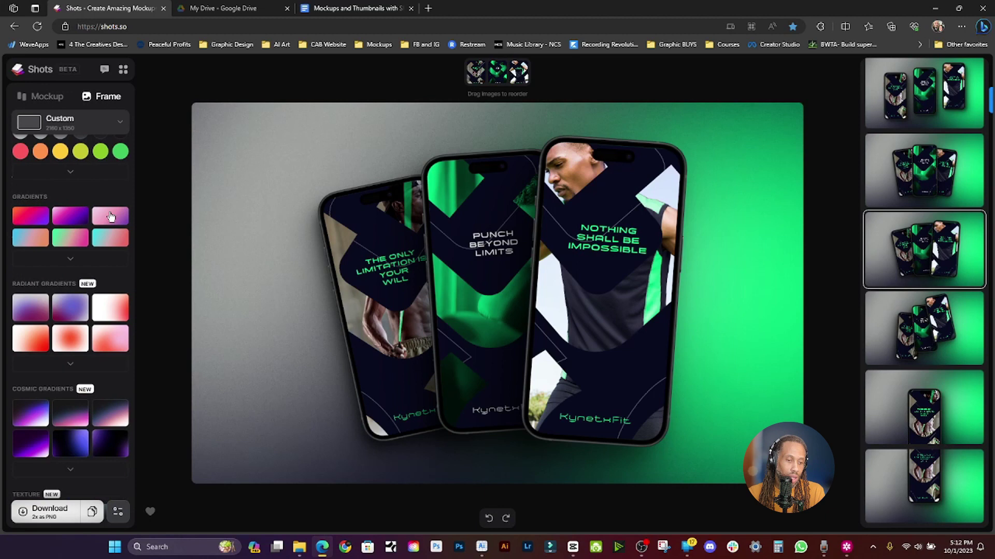
scroll(85, 279, down, 5)
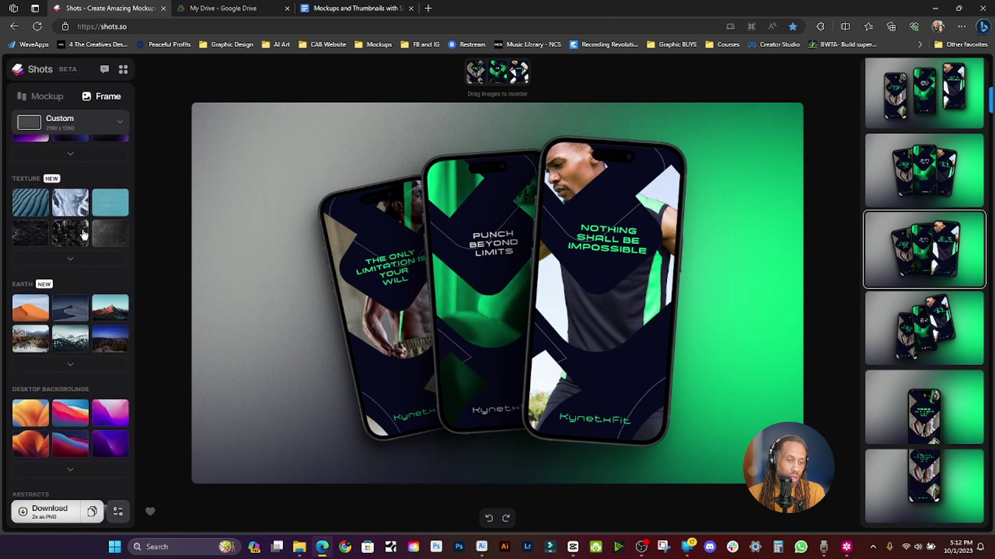
scroll(60, 332, up, 5)
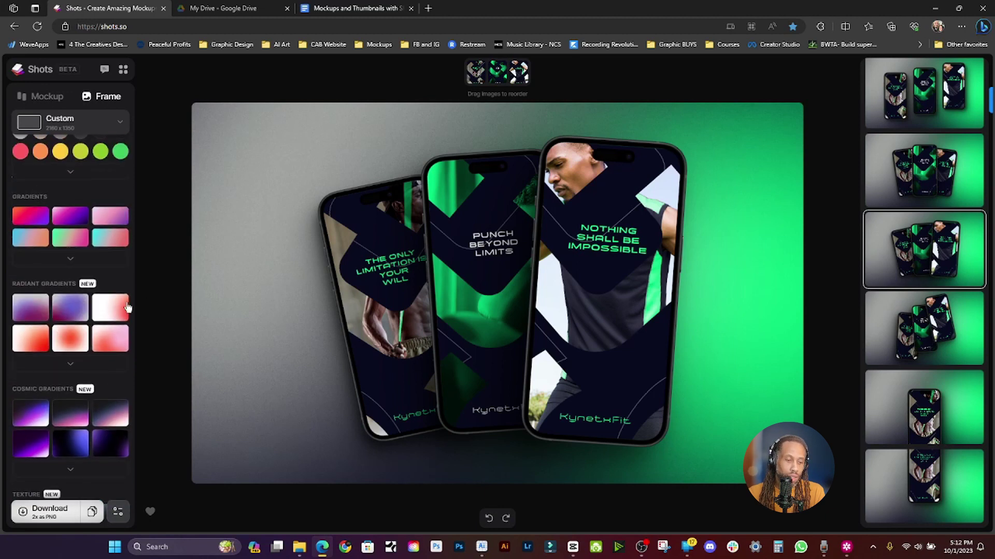
scroll(103, 249, down, 4)
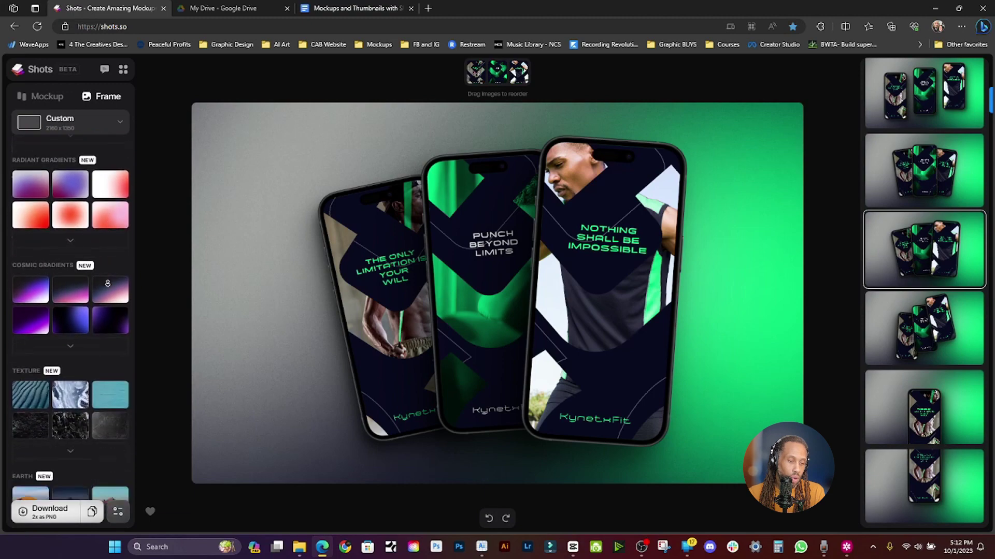
scroll(104, 259, down, 1)
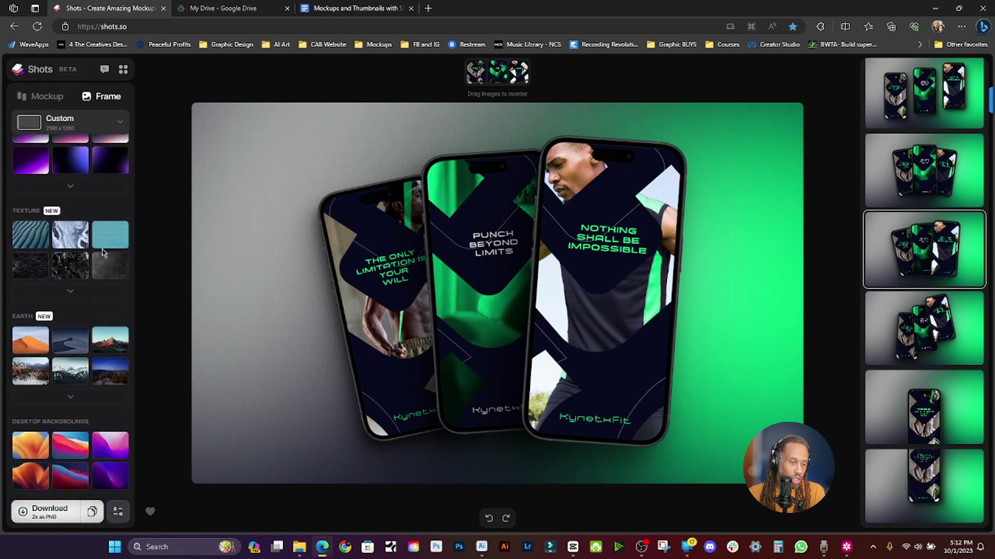
Try blue sand, dark rock, desert dune, dark dune and mountain backgrounds
click(41, 234)
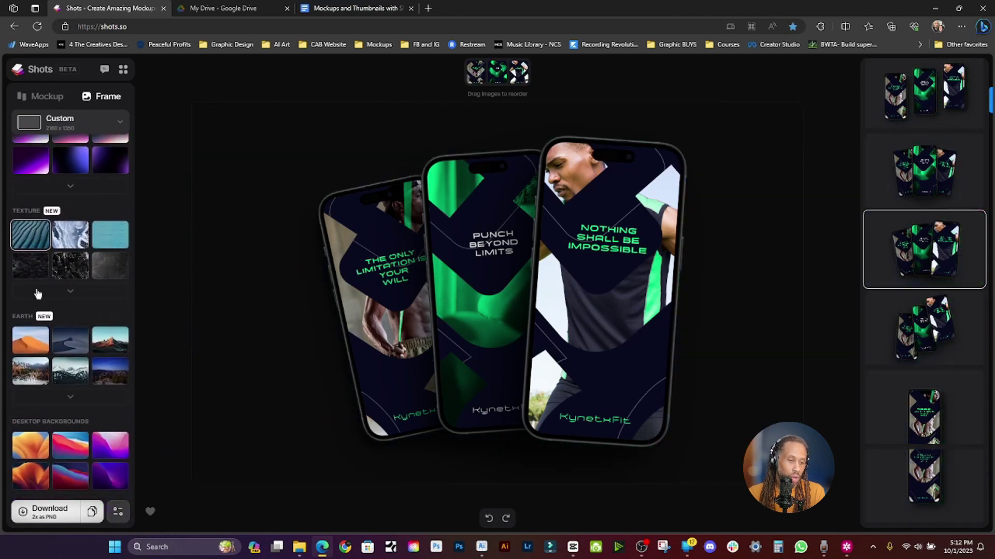
click(71, 267)
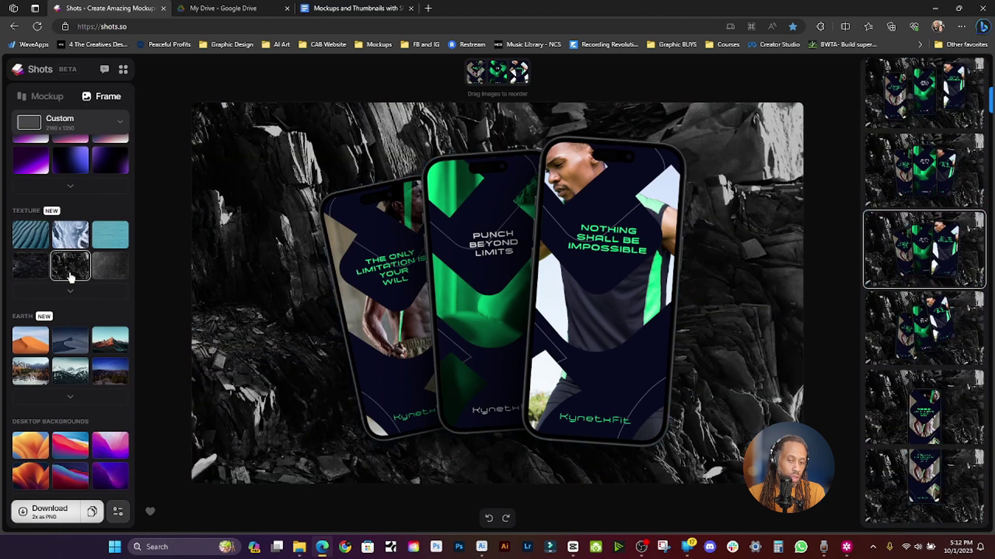
click(40, 350)
click(79, 343)
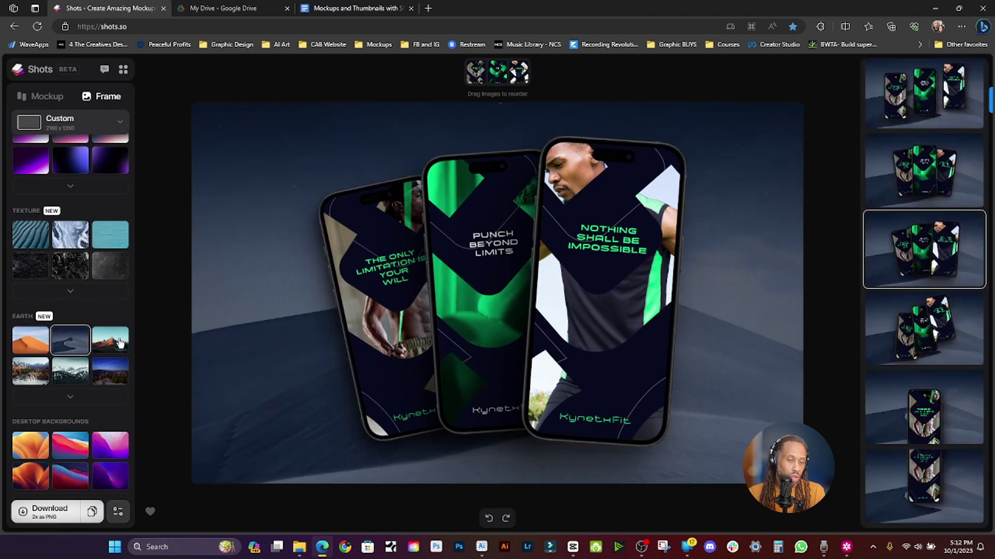
click(120, 343)
Expand the Texture section to try gold wood and red brick backgrounds
click(70, 293)
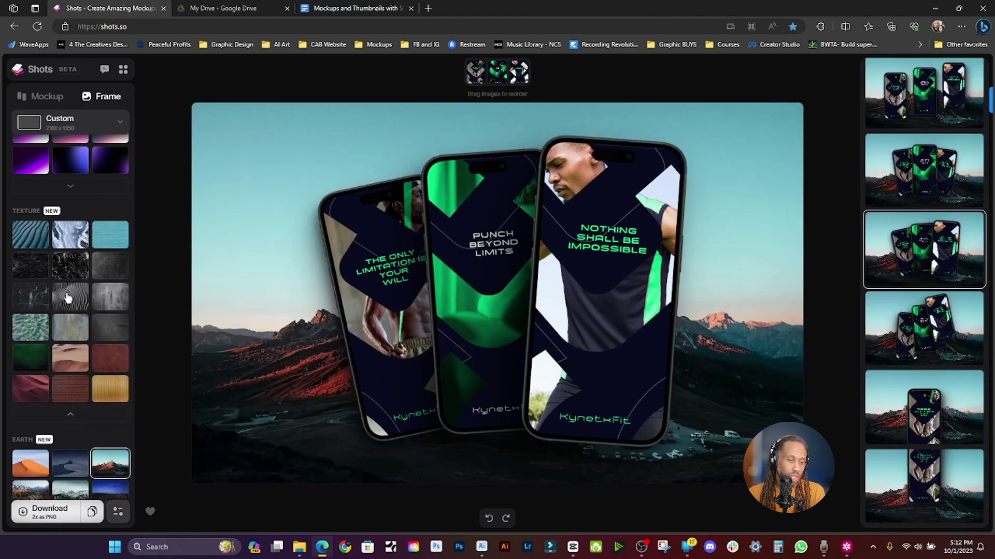
click(94, 393)
click(77, 394)
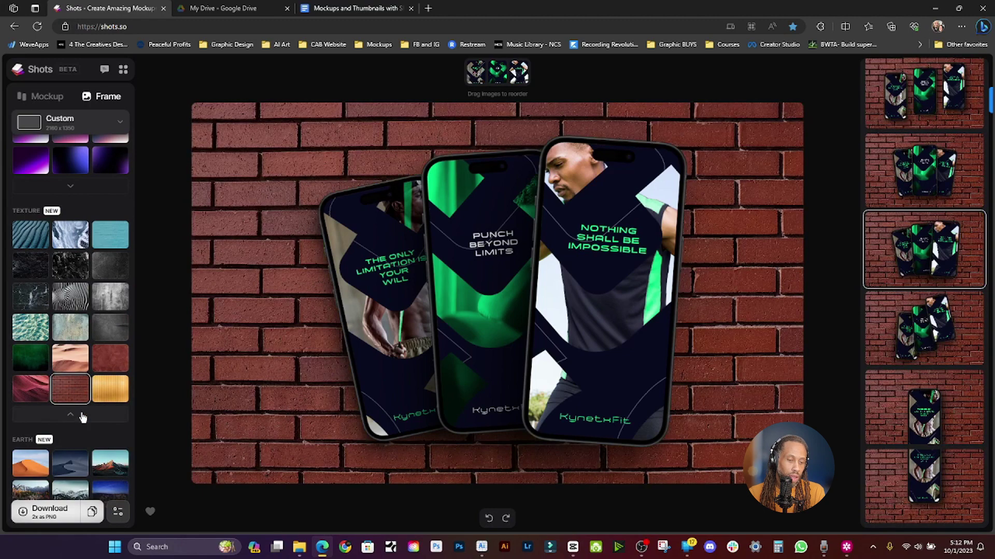
click(78, 414)
scroll(71, 374, down, 1)
scroll(71, 374, down, 2)
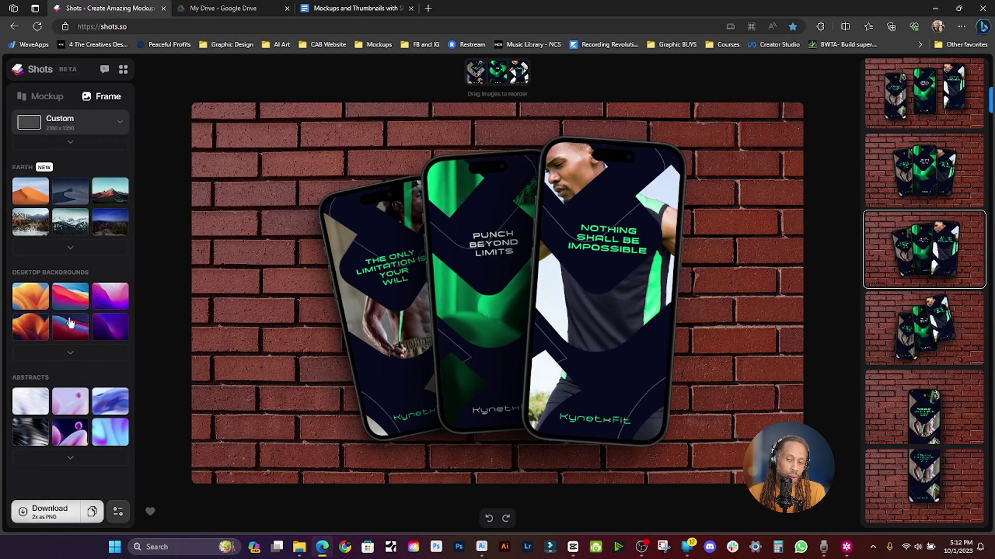
scroll(86, 362, up, 5)
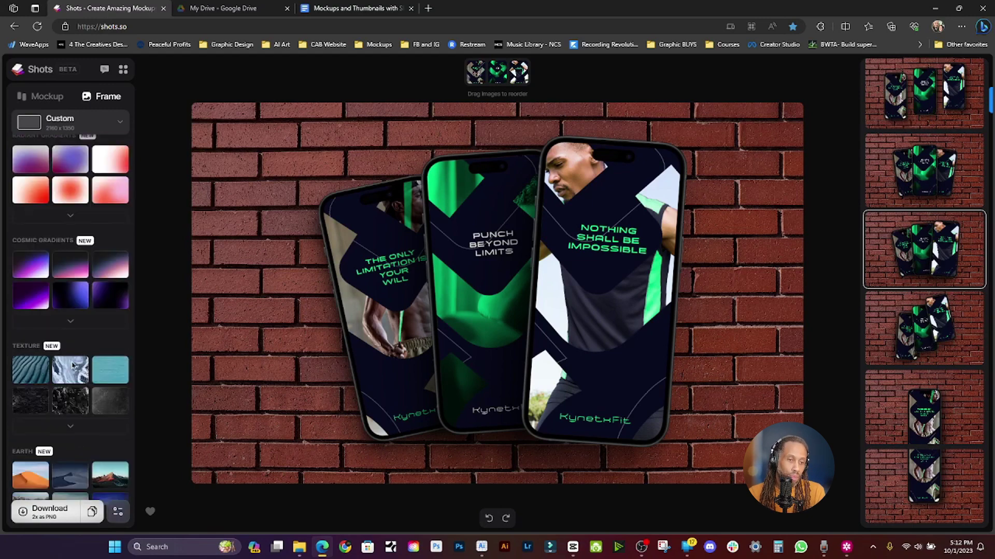
Reapply the grey-to-green gradient and check the 2160×1350 custom frame size
click(85, 351)
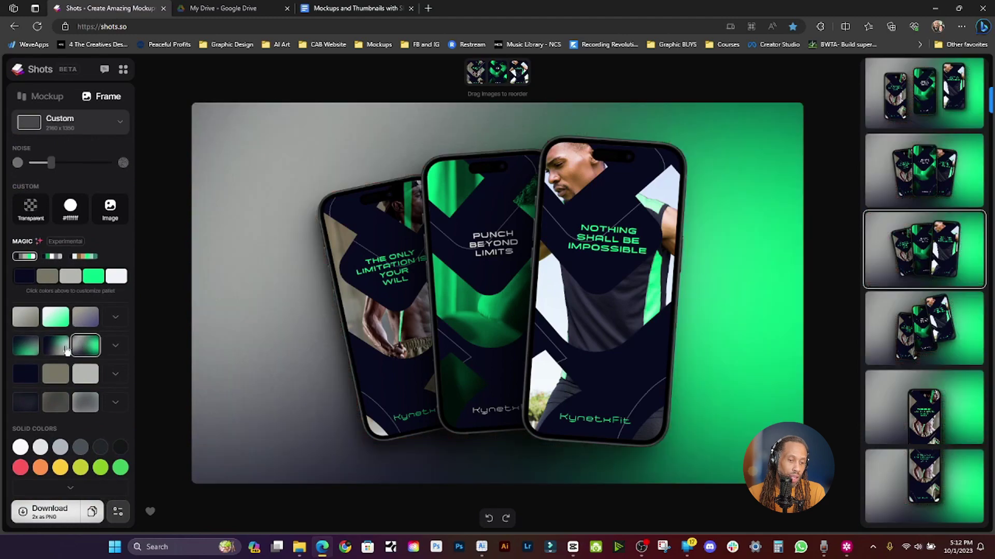
click(109, 122)
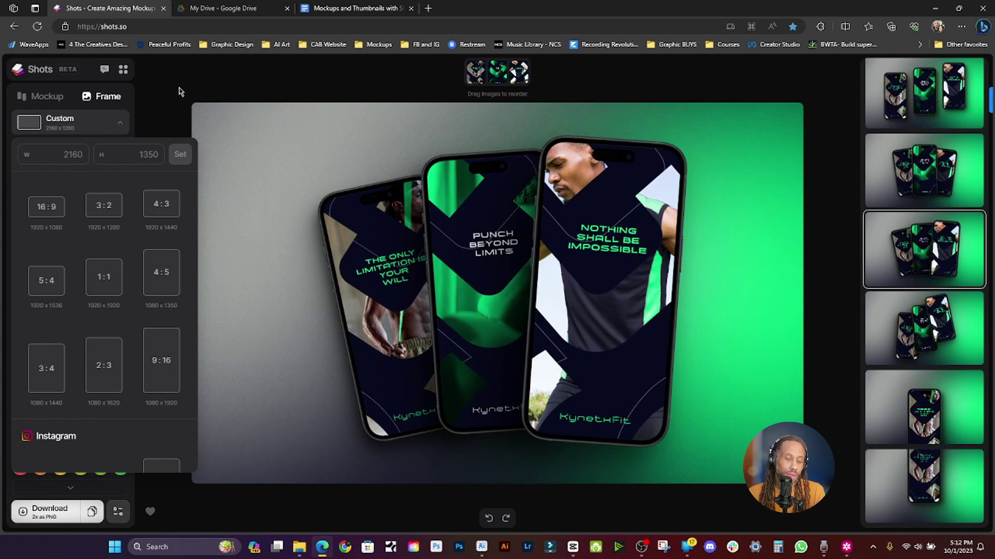
click(174, 105)
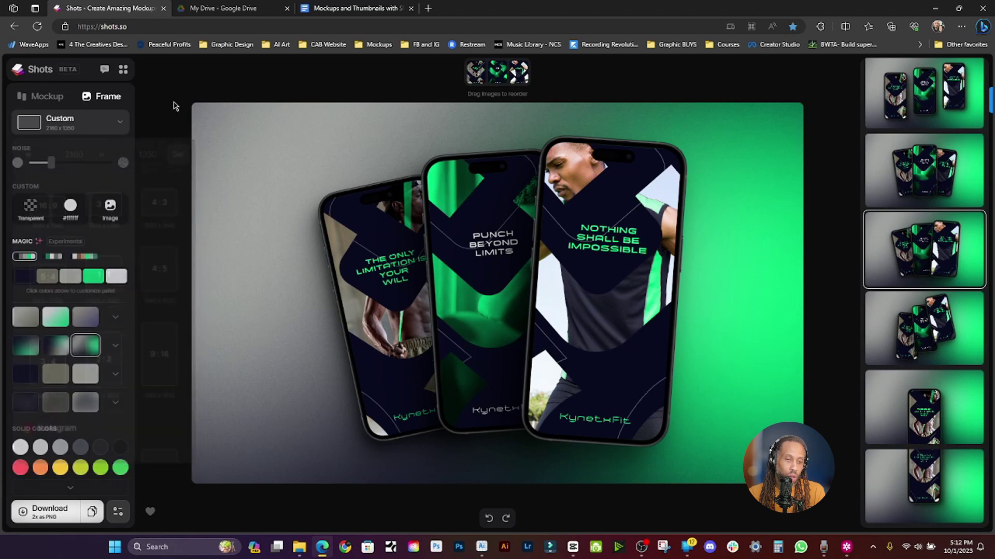